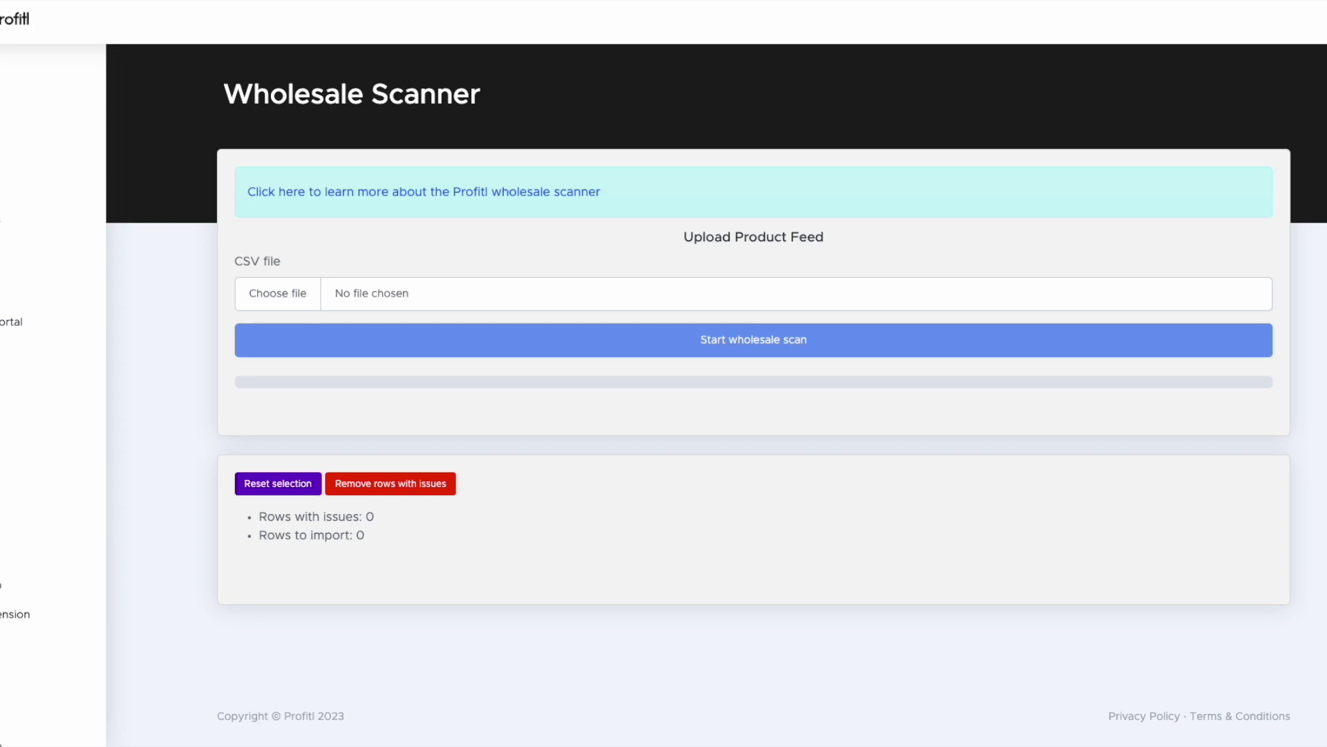
Load the Youtube Test 2.csv product feed into the scanner.
{"action": "left_click_drag", "start_coordinate": [0, 2], "coordinate": [423, 28]}
{"action": "left_click", "coordinate": [277, 293]}
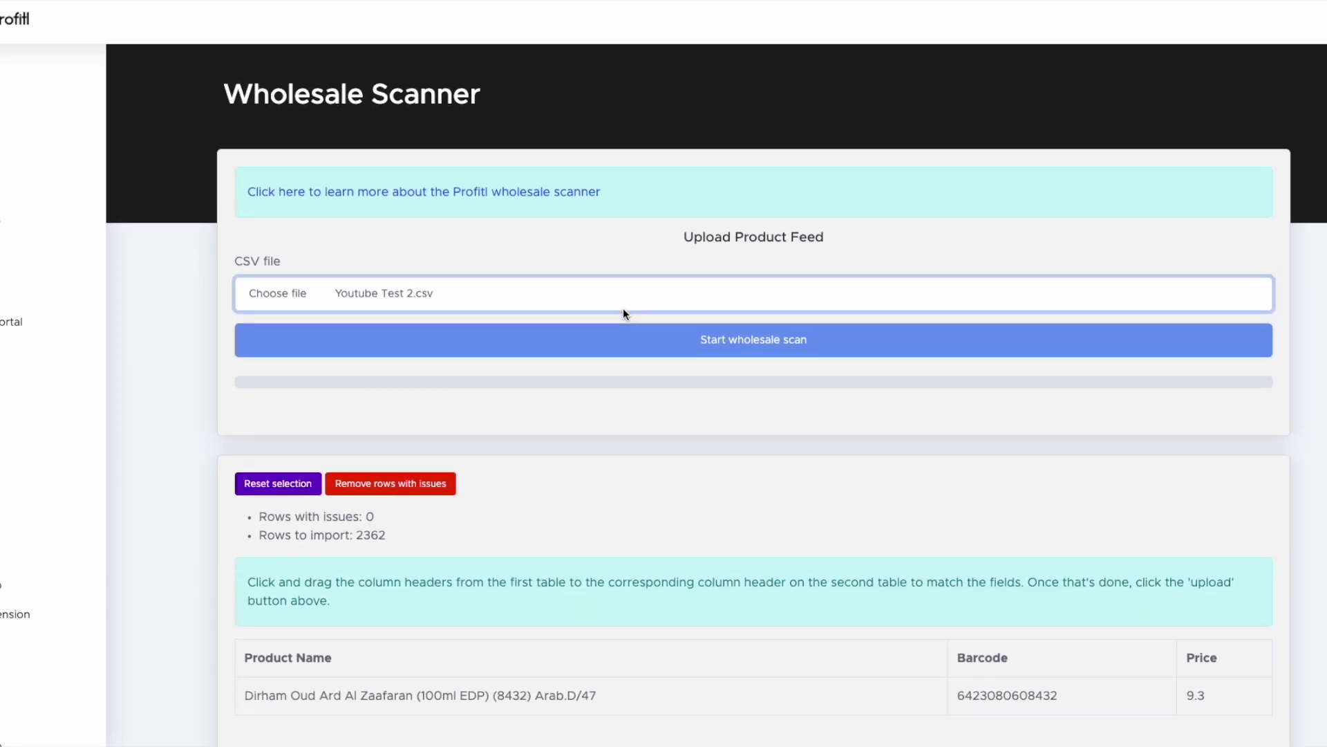
{"action": "scroll", "coordinate": [607, 344], "scroll_direction": "down", "scroll_amount": 2}
{"action": "scroll", "coordinate": [607, 344], "scroll_direction": "down", "scroll_amount": 2}
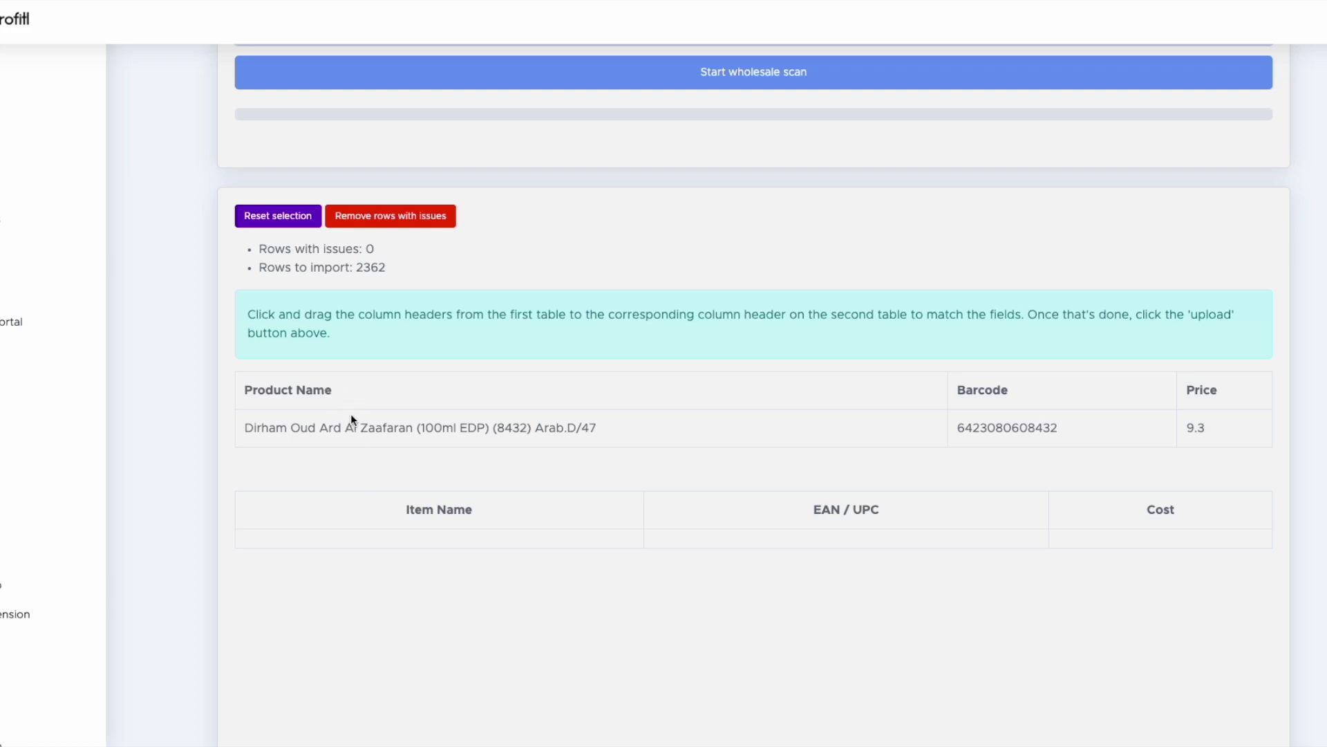
Map Product Name to Item Name, Barcode to EAN / UPC and Price to Cost.
{"action": "left_click_drag", "start_coordinate": [363, 398], "coordinate": [437, 511]}
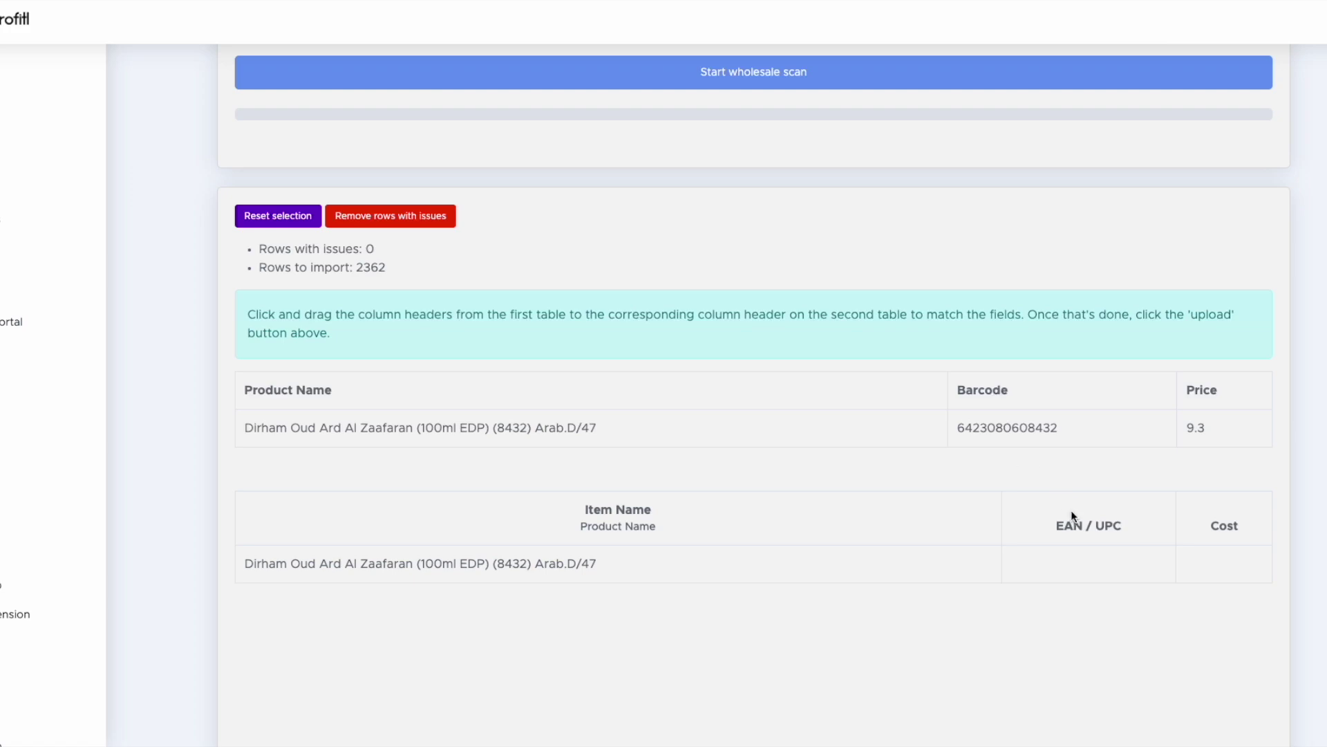
{"action": "left_click_drag", "start_coordinate": [988, 389], "coordinate": [1058, 520]}
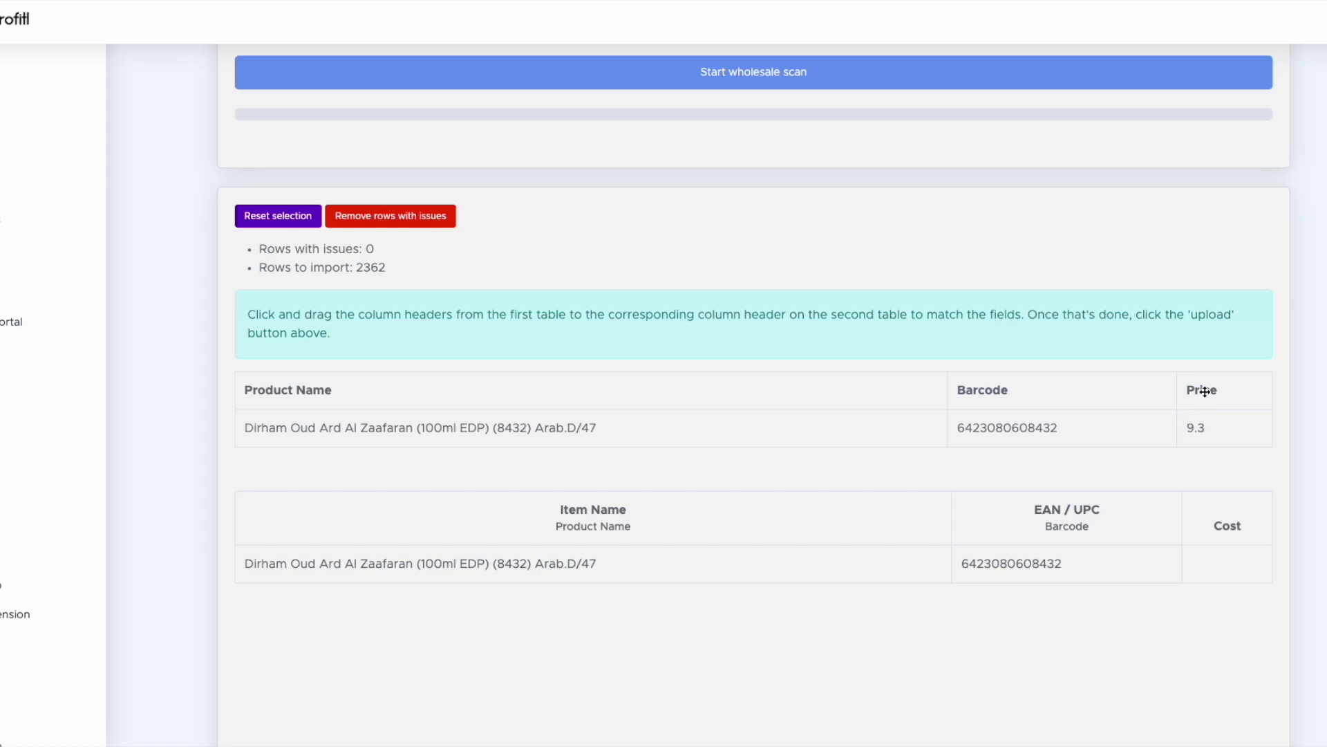
{"action": "left_click_drag", "start_coordinate": [1204, 392], "coordinate": [1225, 518]}
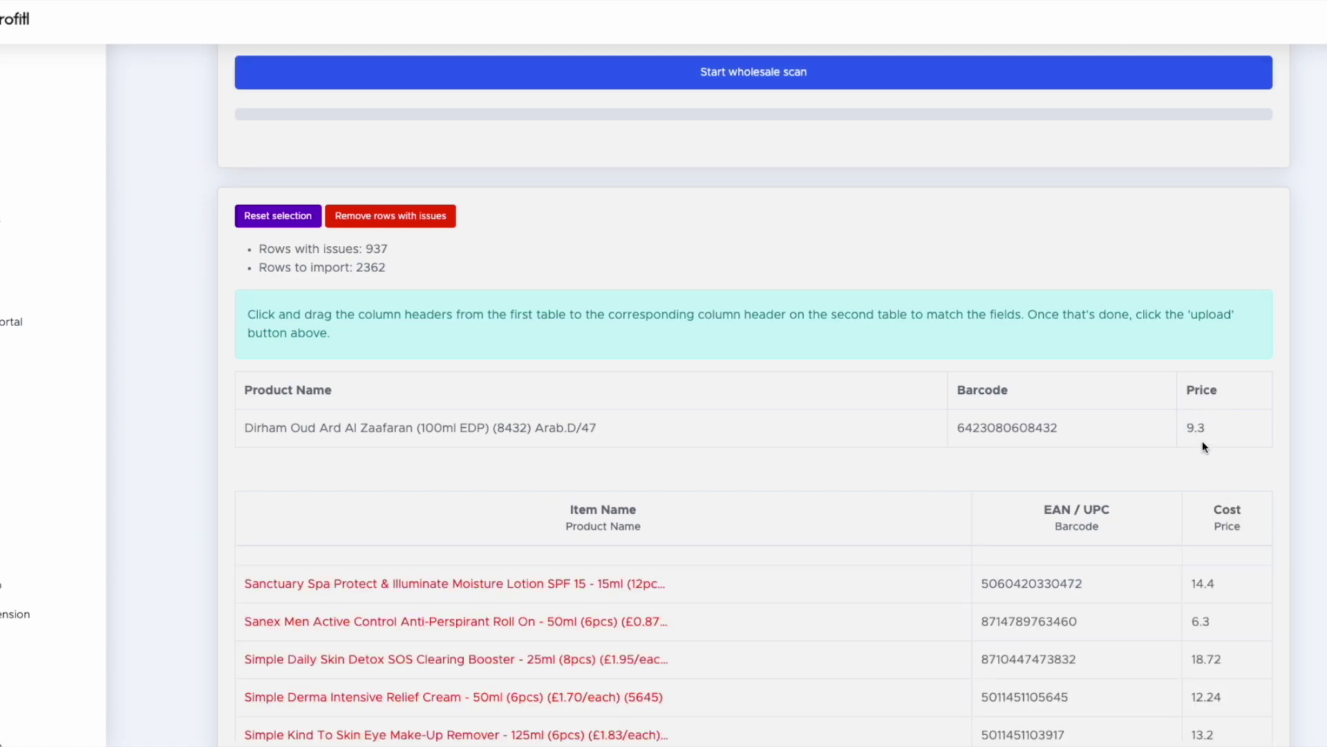
Remove the 937 flagged rows, leaving 1425 to import, and bring File 3 forward in Excel.
{"action": "scroll", "coordinate": [1202, 447], "scroll_direction": "down", "scroll_amount": 10}
{"action": "scroll", "coordinate": [940, 271], "scroll_direction": "up", "scroll_amount": 10}
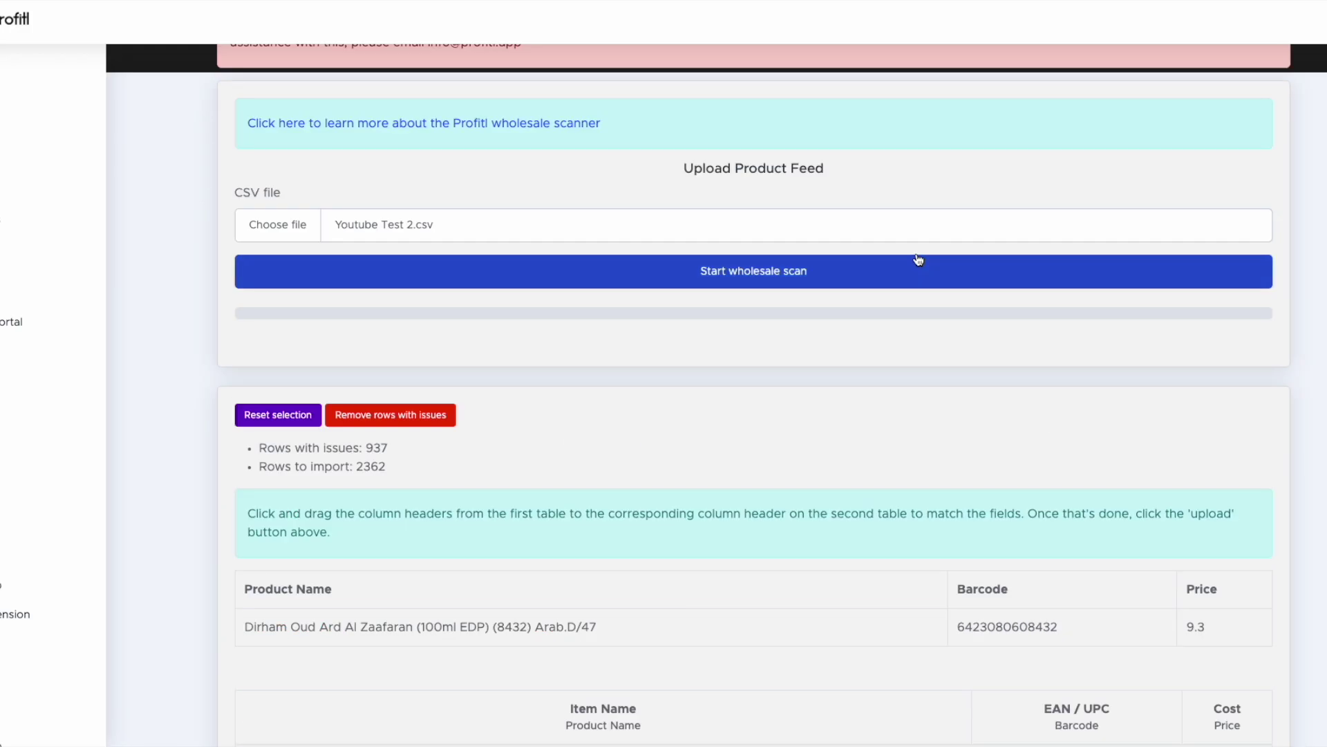
{"action": "left_click", "coordinate": [423, 414]}
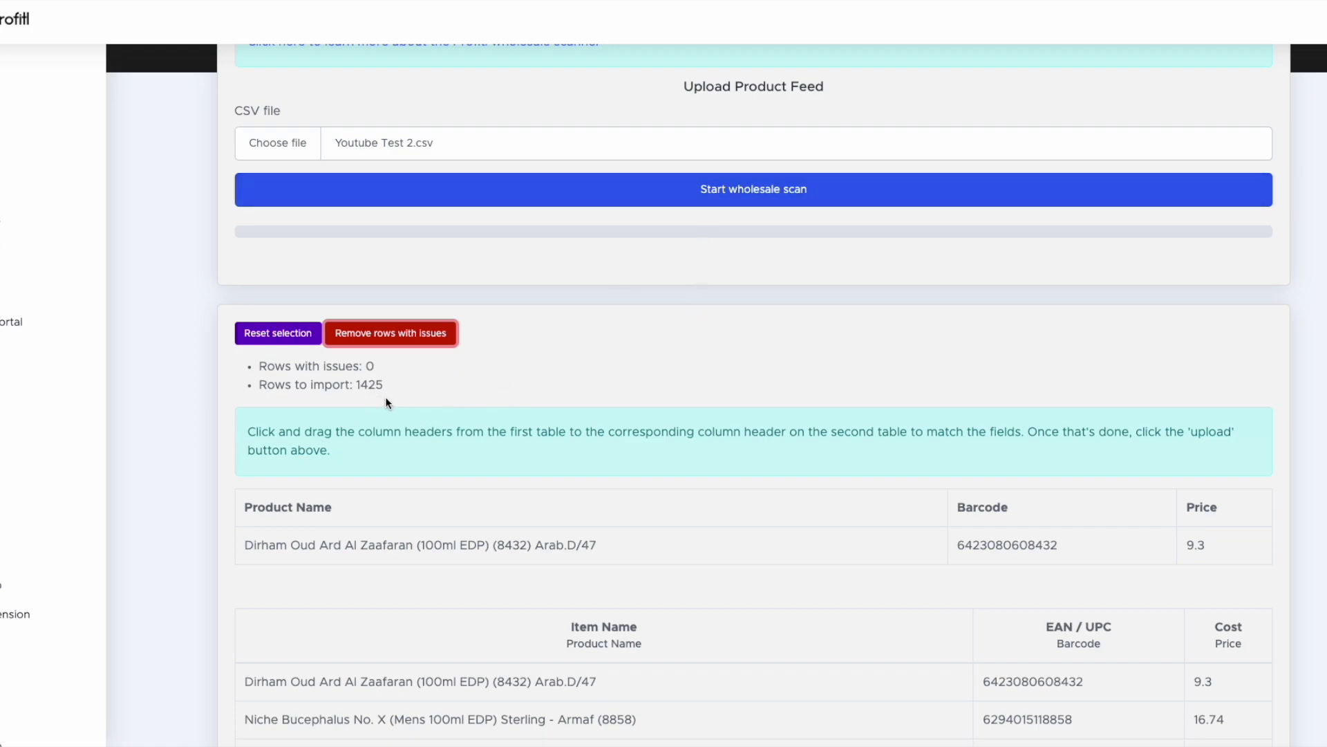
{"action": "scroll", "coordinate": [753, 295], "scroll_direction": "up", "scroll_amount": 2}
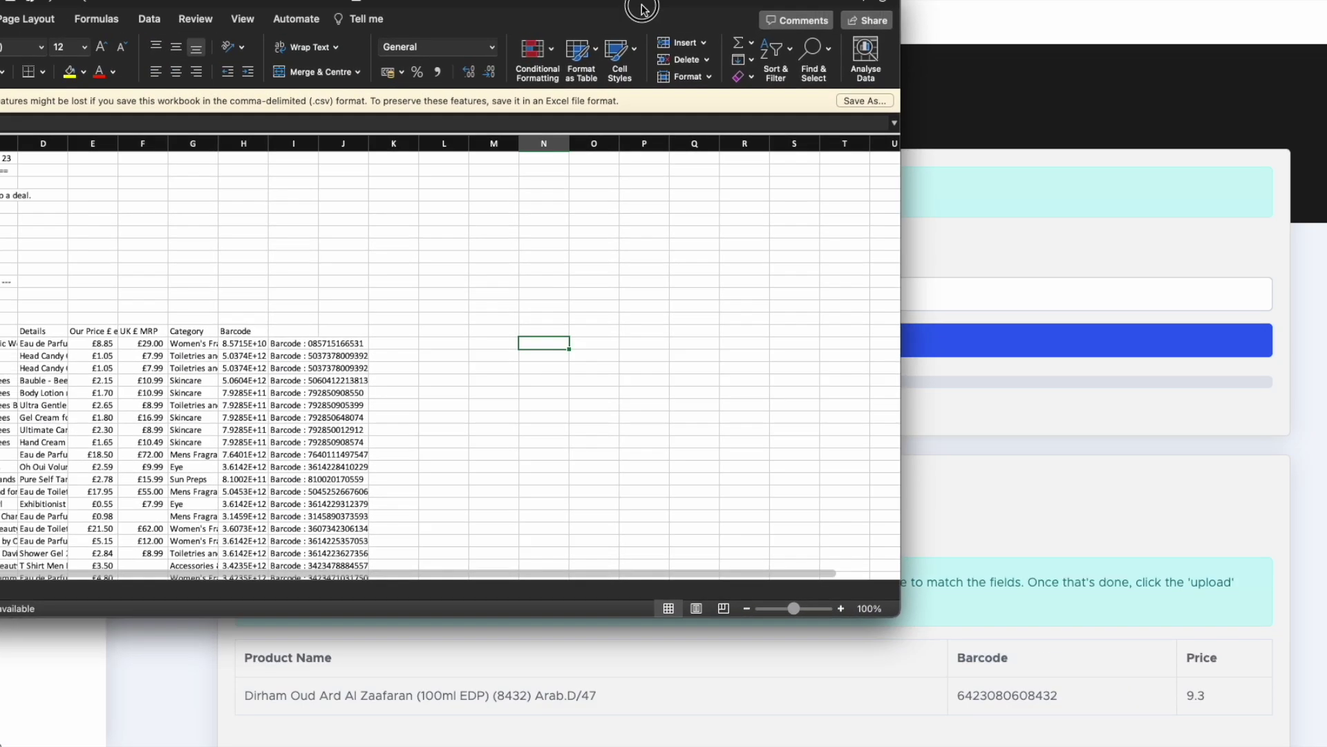
{"action": "left_click_drag", "start_coordinate": [636, 9], "coordinate": [933, 26]}
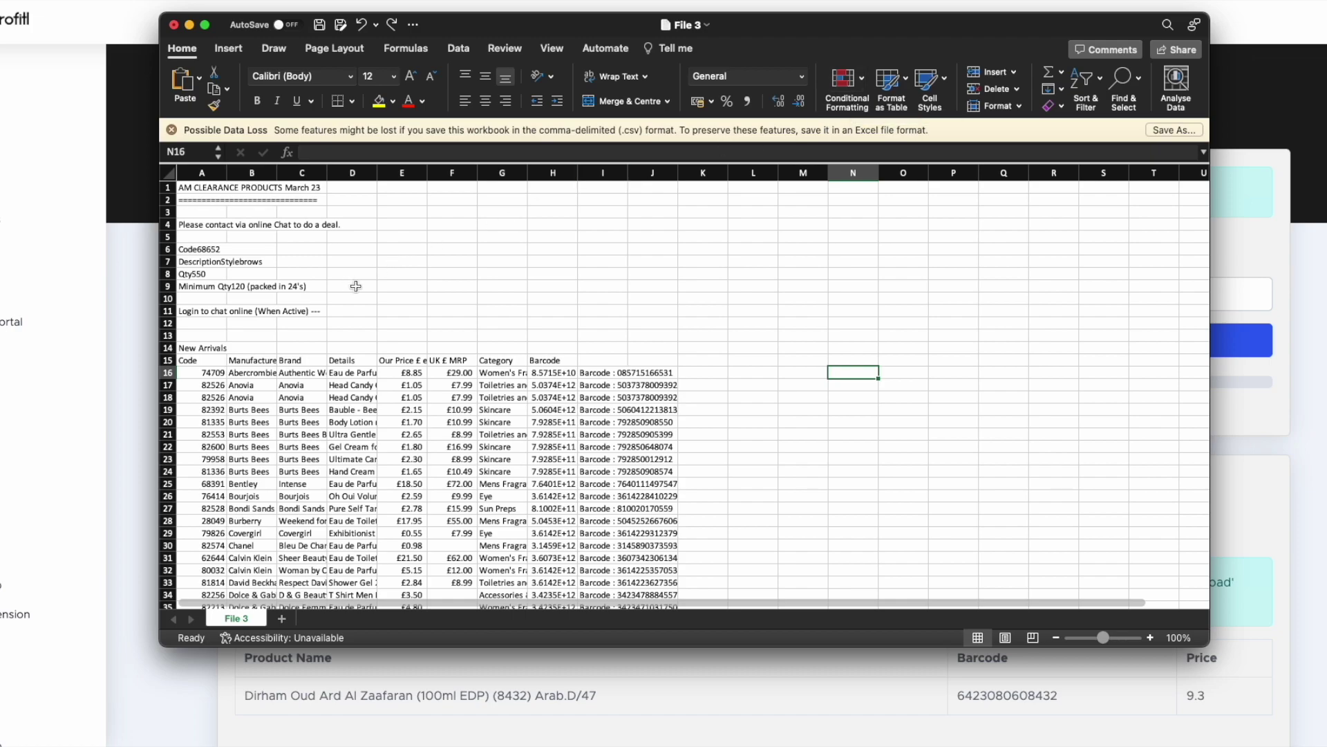
Delete intro rows 1–14 of File 3 so the Code header row becomes row 1.
{"action": "left_click", "coordinate": [167, 348]}
{"action": "left_click_drag", "start_coordinate": [166, 347], "coordinate": [170, 183]}
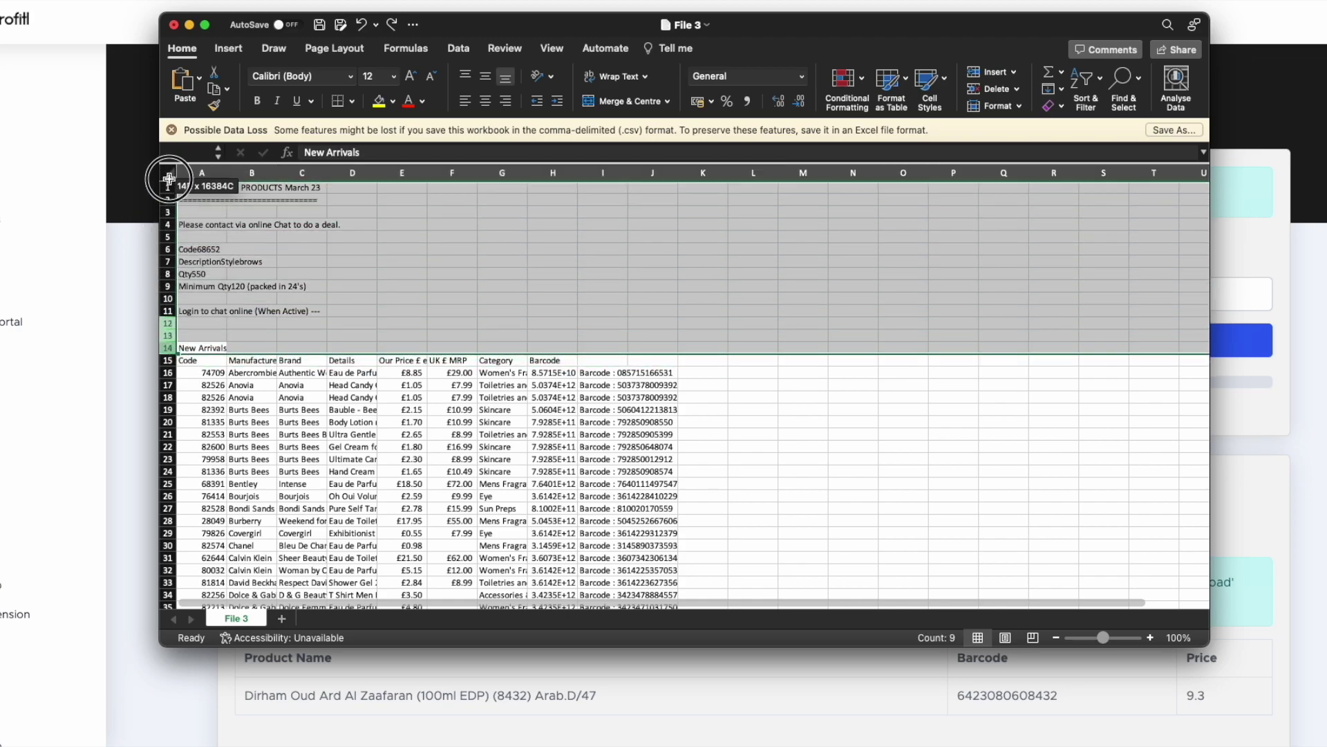
{"action": "left_click", "coordinate": [992, 88]}
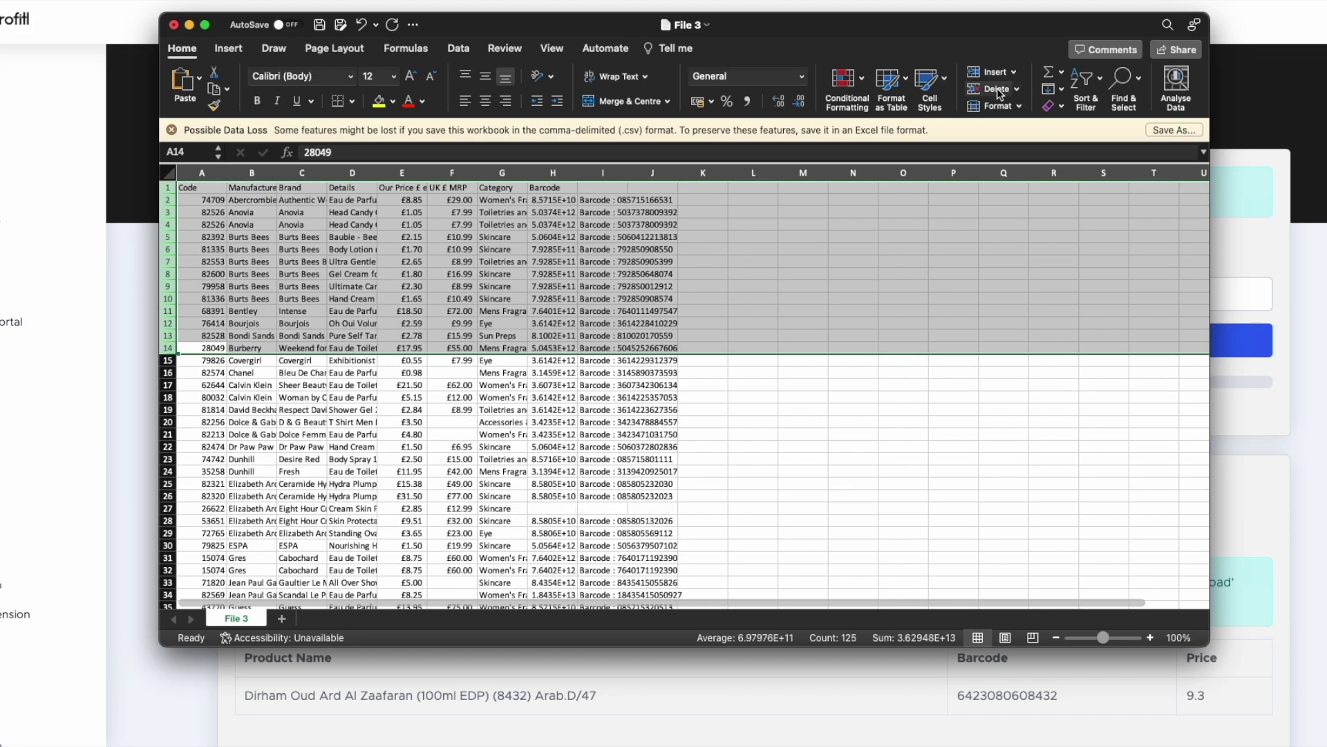
{"action": "left_click", "coordinate": [752, 249]}
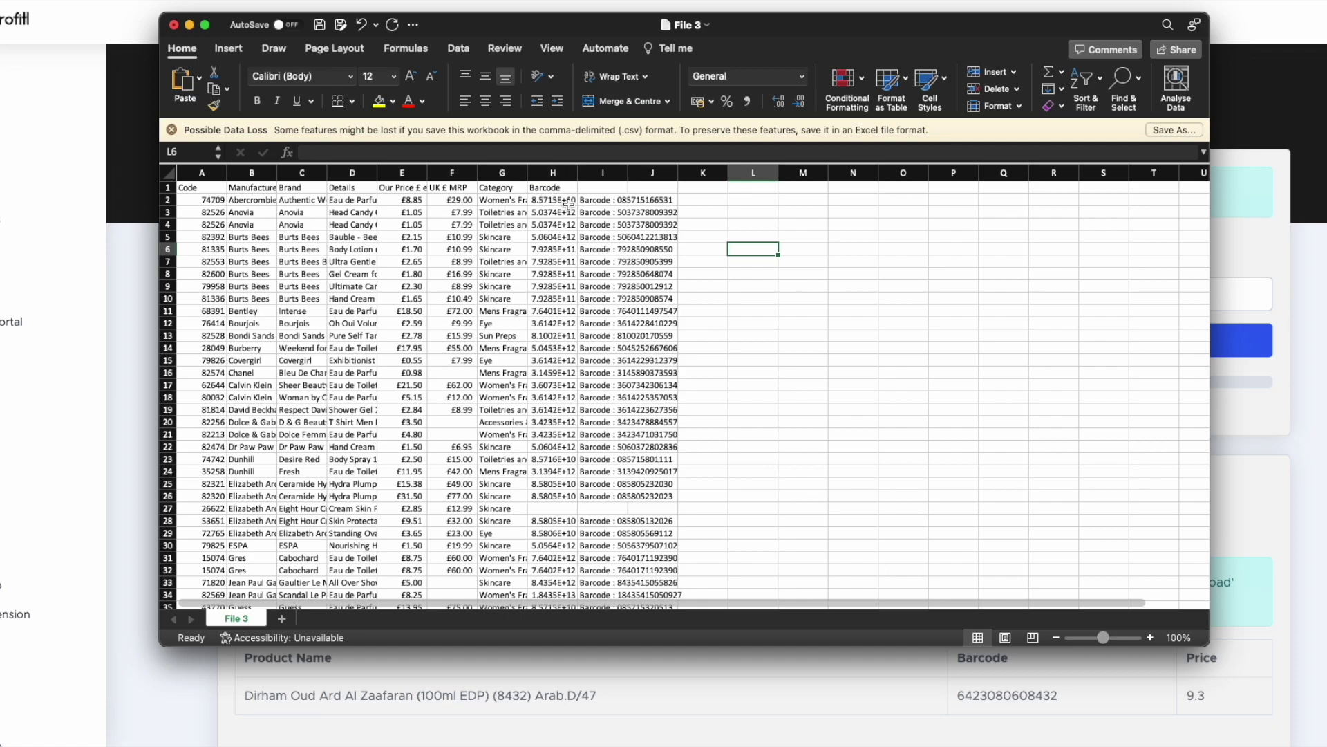
{"action": "scroll", "coordinate": [561, 190], "scroll_direction": "down", "scroll_amount": 1}
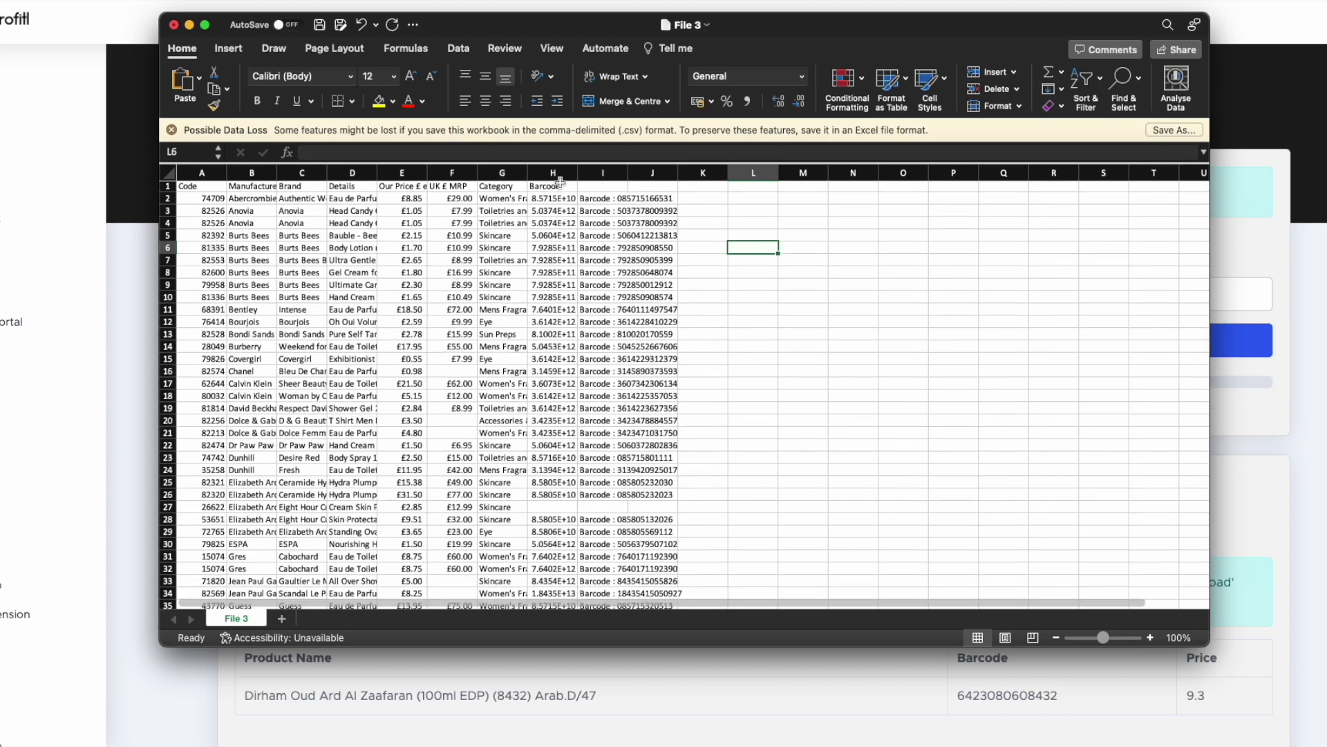
{"action": "scroll", "coordinate": [560, 181], "scroll_direction": "up", "scroll_amount": 2}
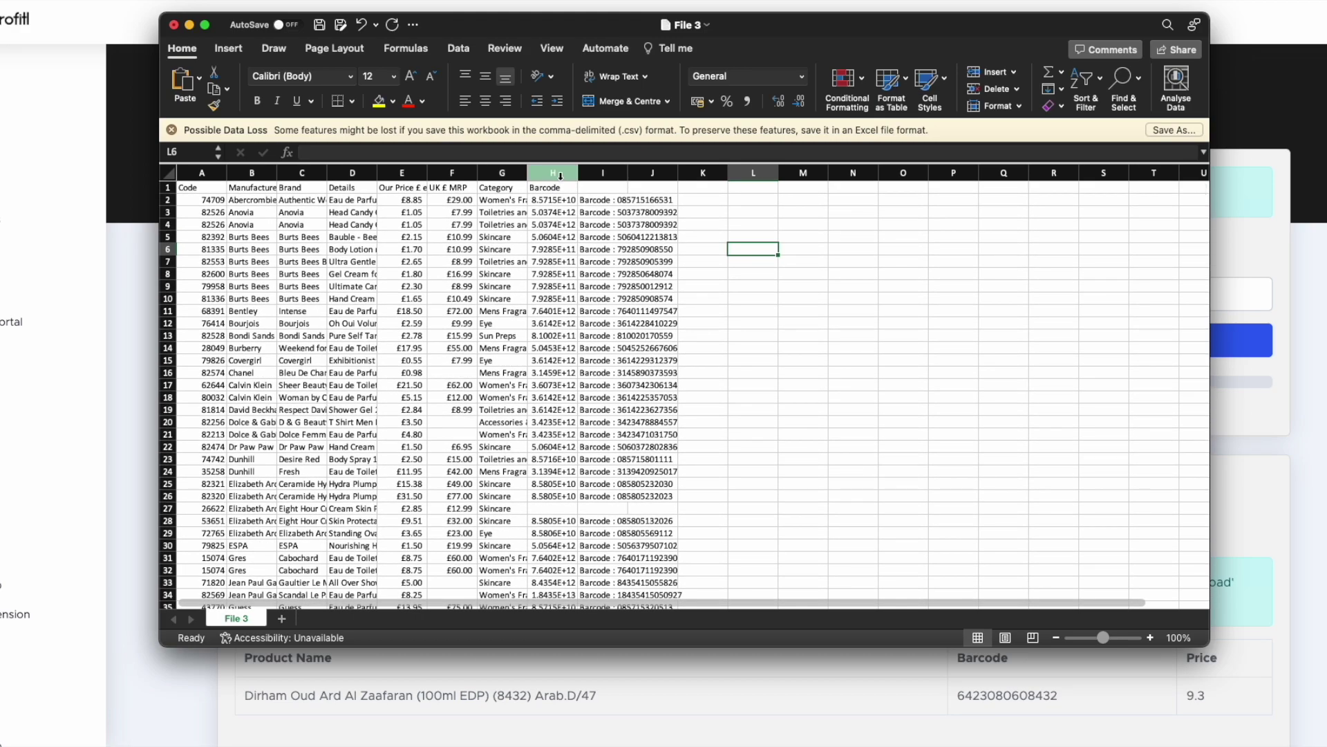
{"action": "left_click", "coordinate": [560, 176]}
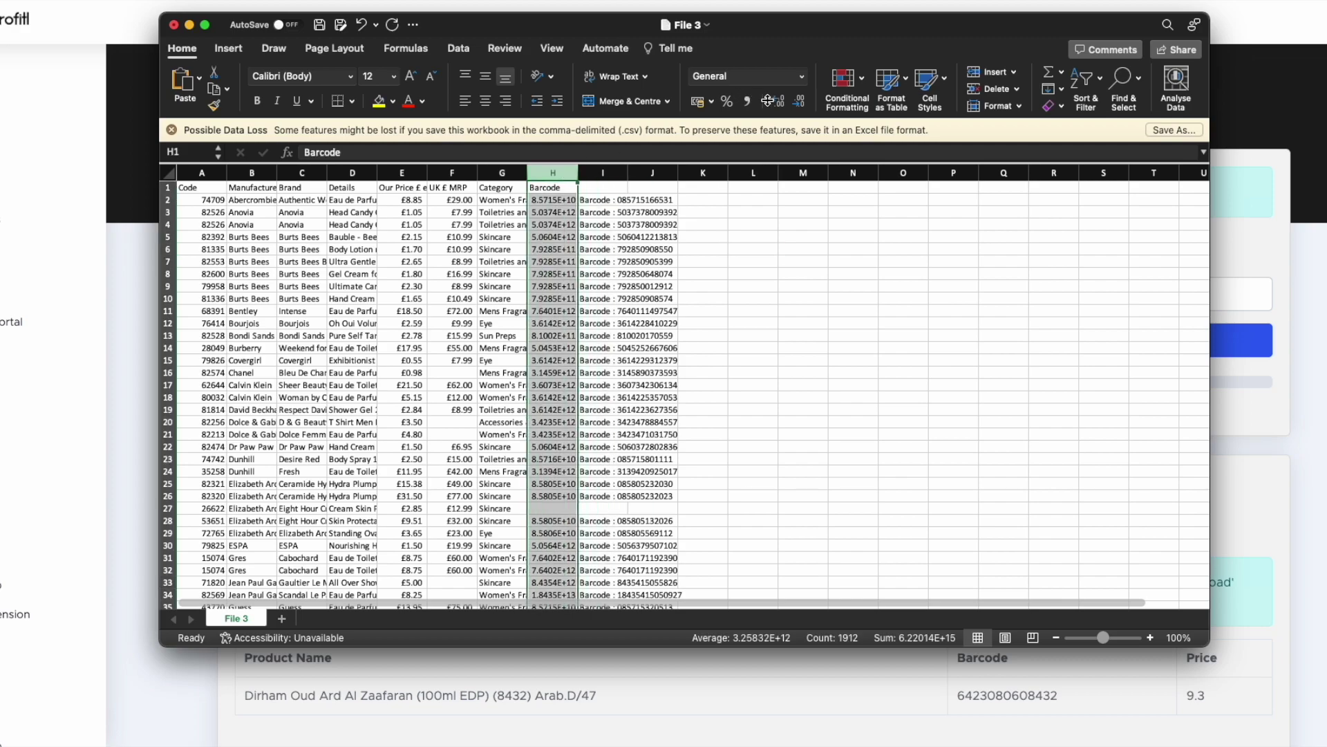
Format Barcode column H as Number with 0 decimal places so full barcodes display.
{"action": "left_click", "coordinate": [803, 76]}
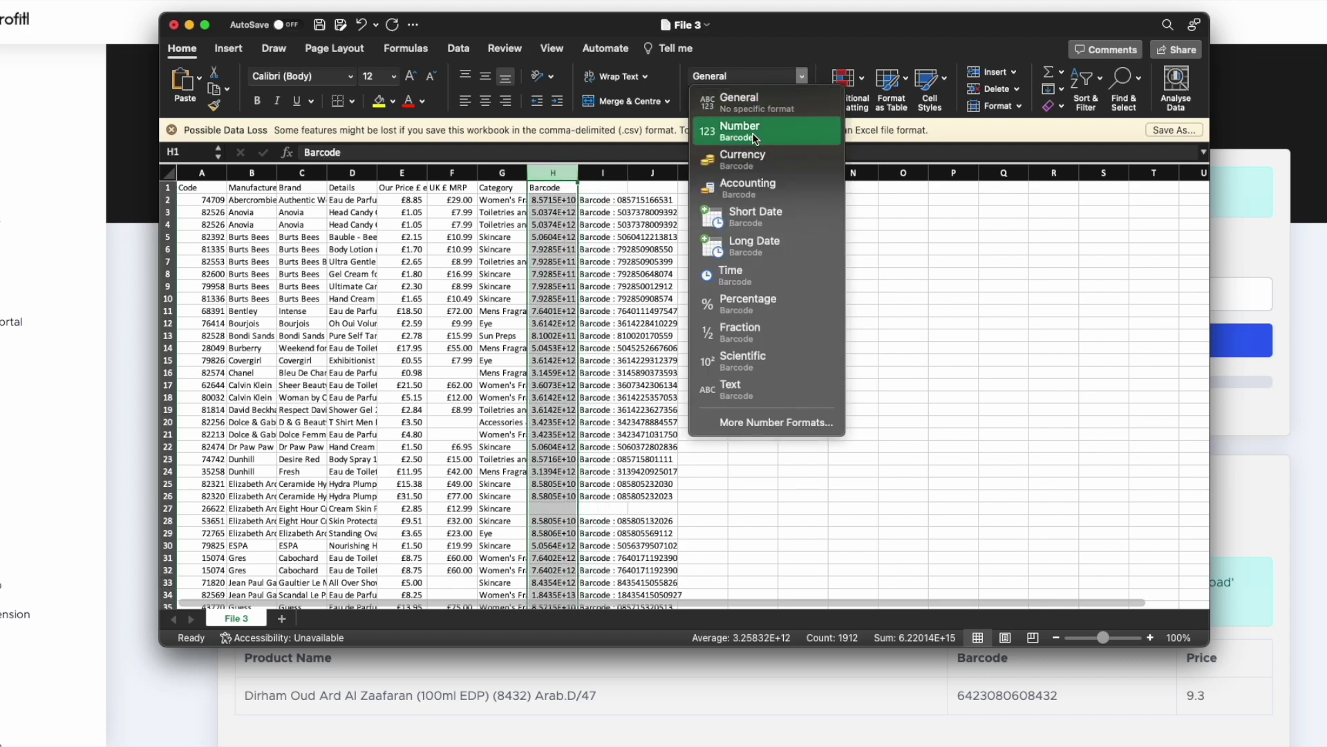
{"action": "left_click", "coordinate": [755, 135]}
{"action": "left_click", "coordinate": [802, 78]}
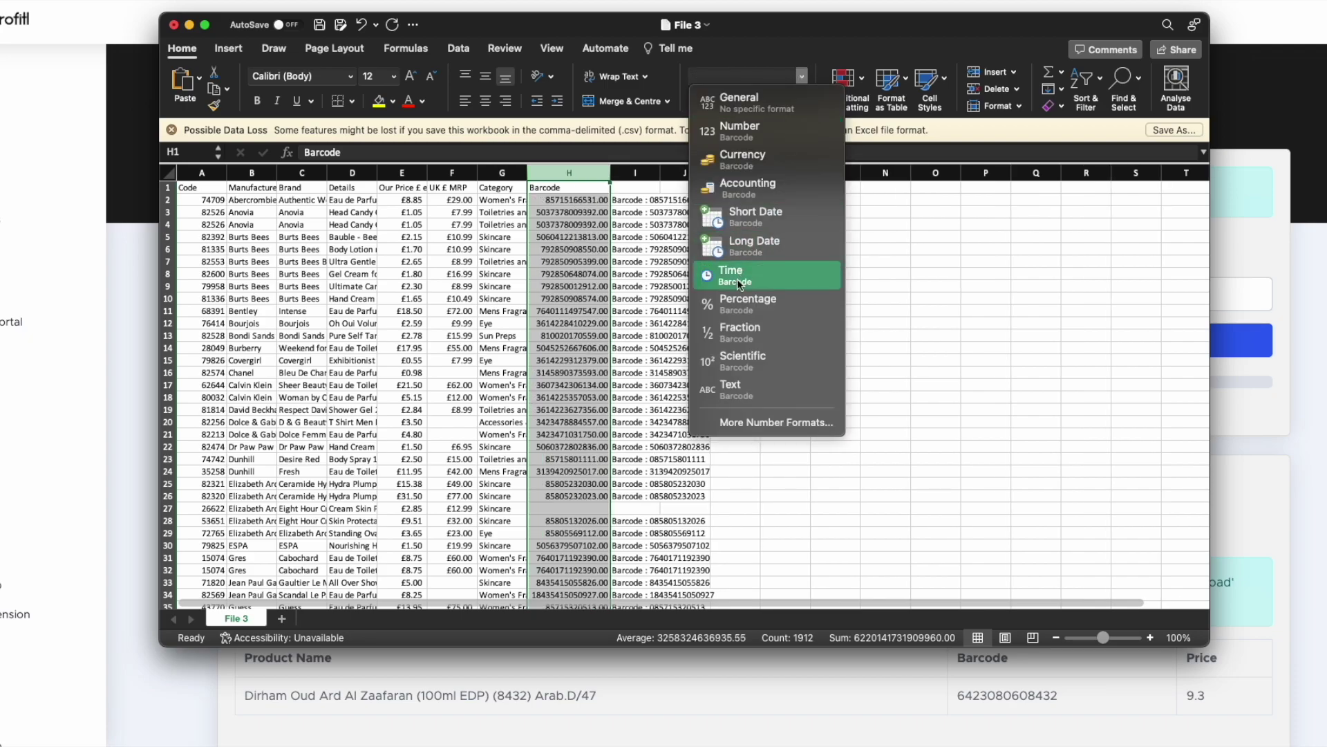
{"action": "left_click", "coordinate": [763, 419]}
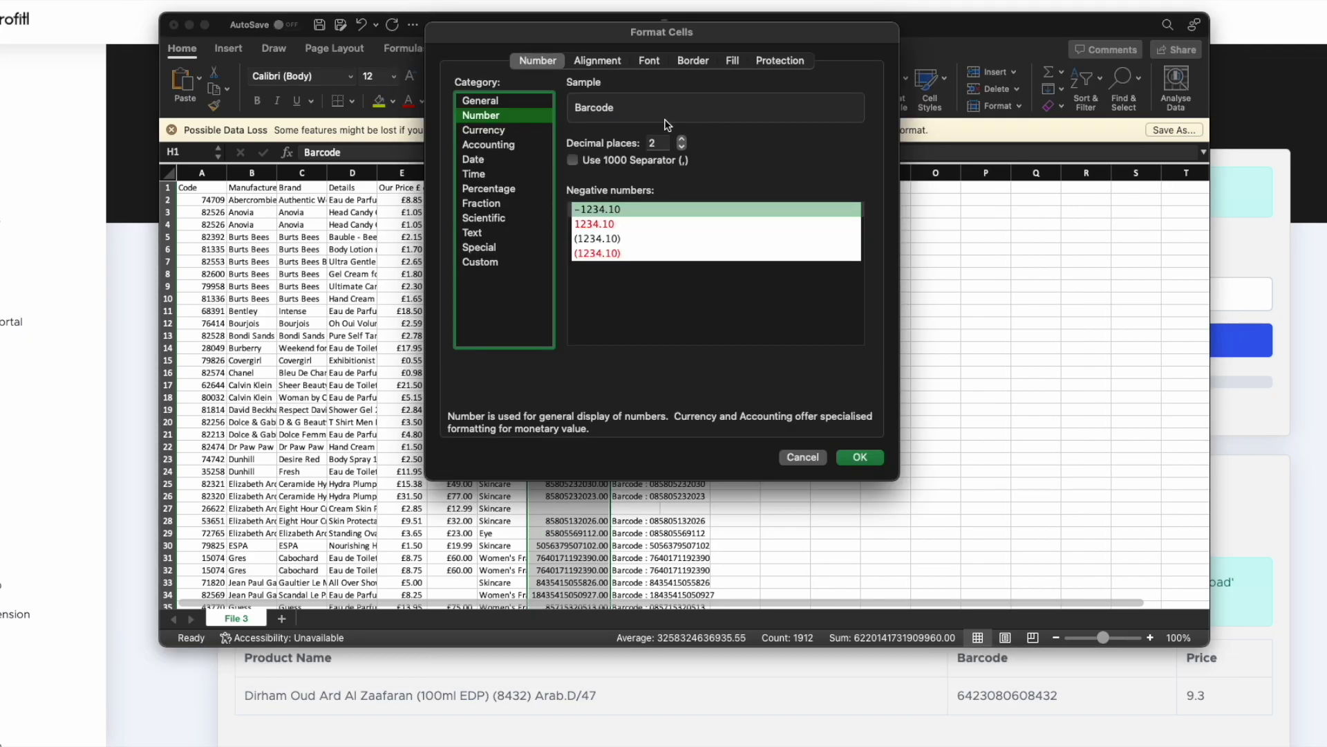
{"action": "left_click", "coordinate": [681, 152]}
{"action": "left_click", "coordinate": [681, 151]}
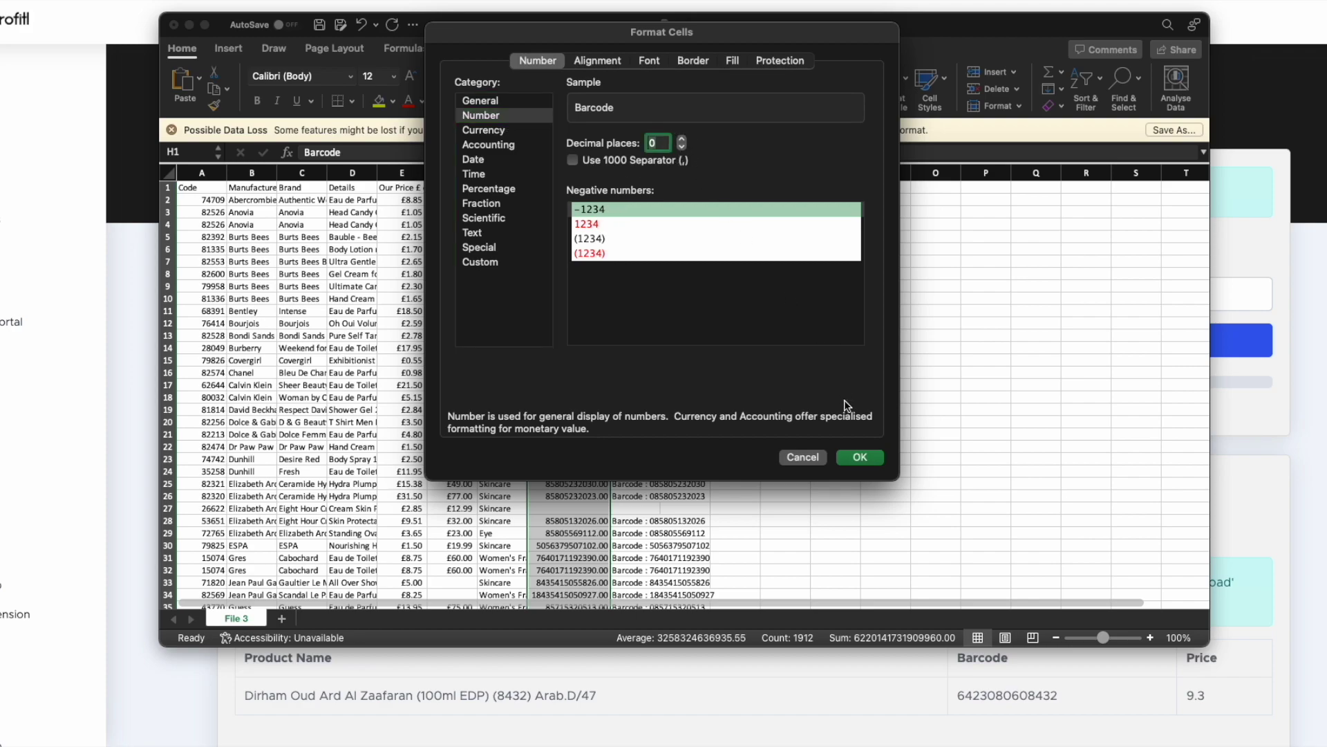
{"action": "left_click", "coordinate": [860, 457]}
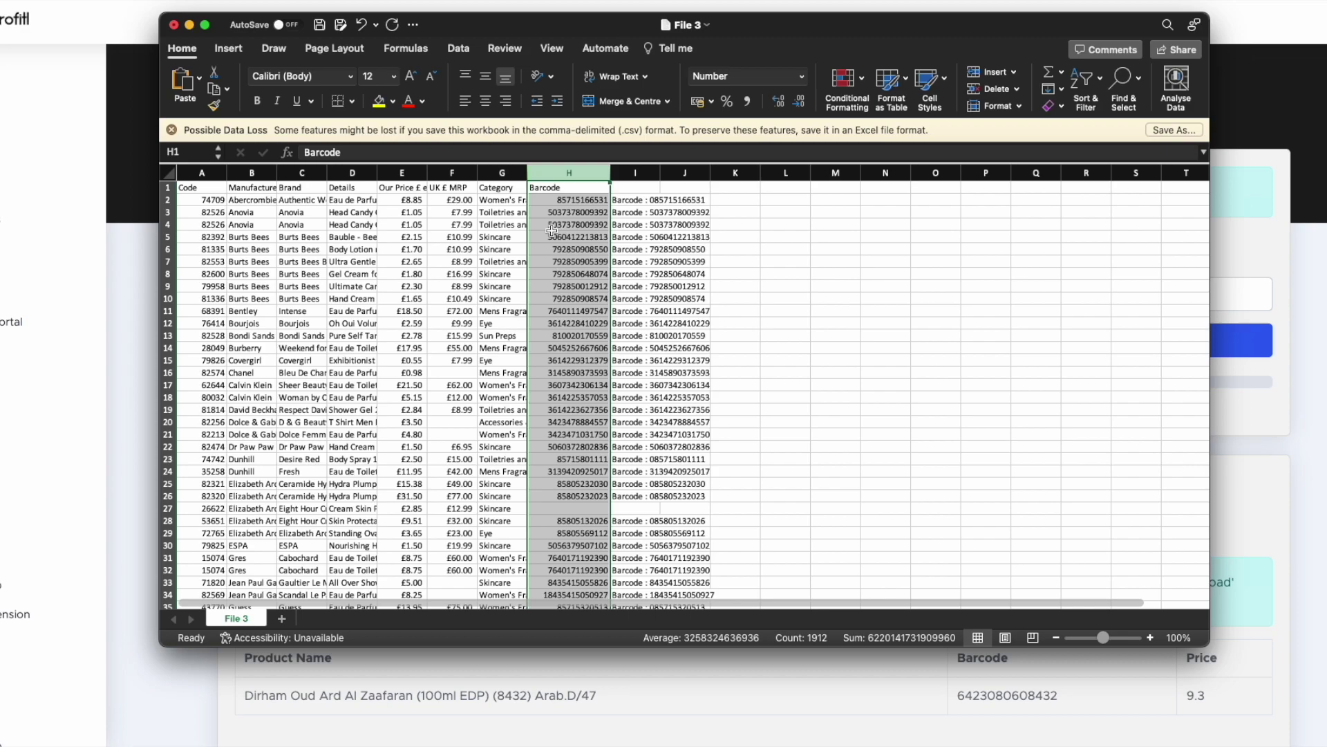
Clear the redundant 'Barcode :' column I and delete the Category and UK £ MRP columns.
{"action": "left_click", "coordinate": [634, 175]}
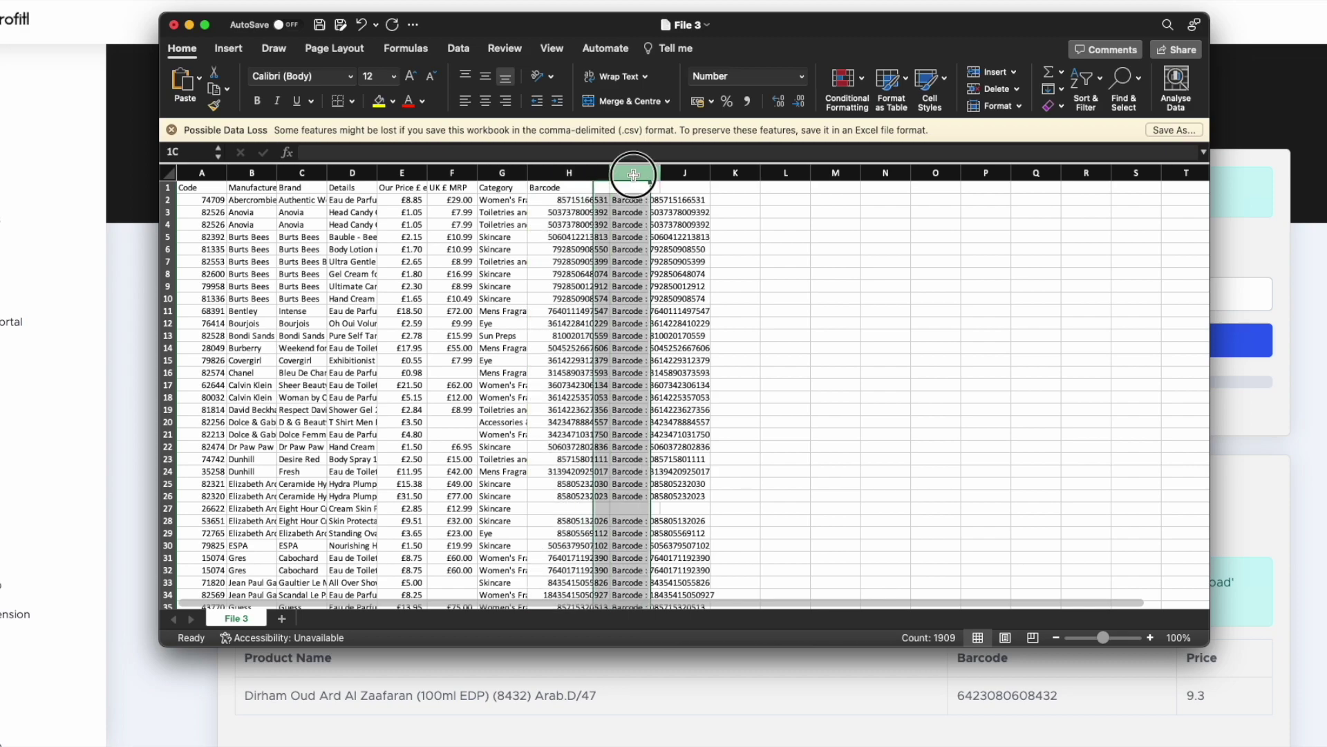
{"action": "key", "text": "Delete"}
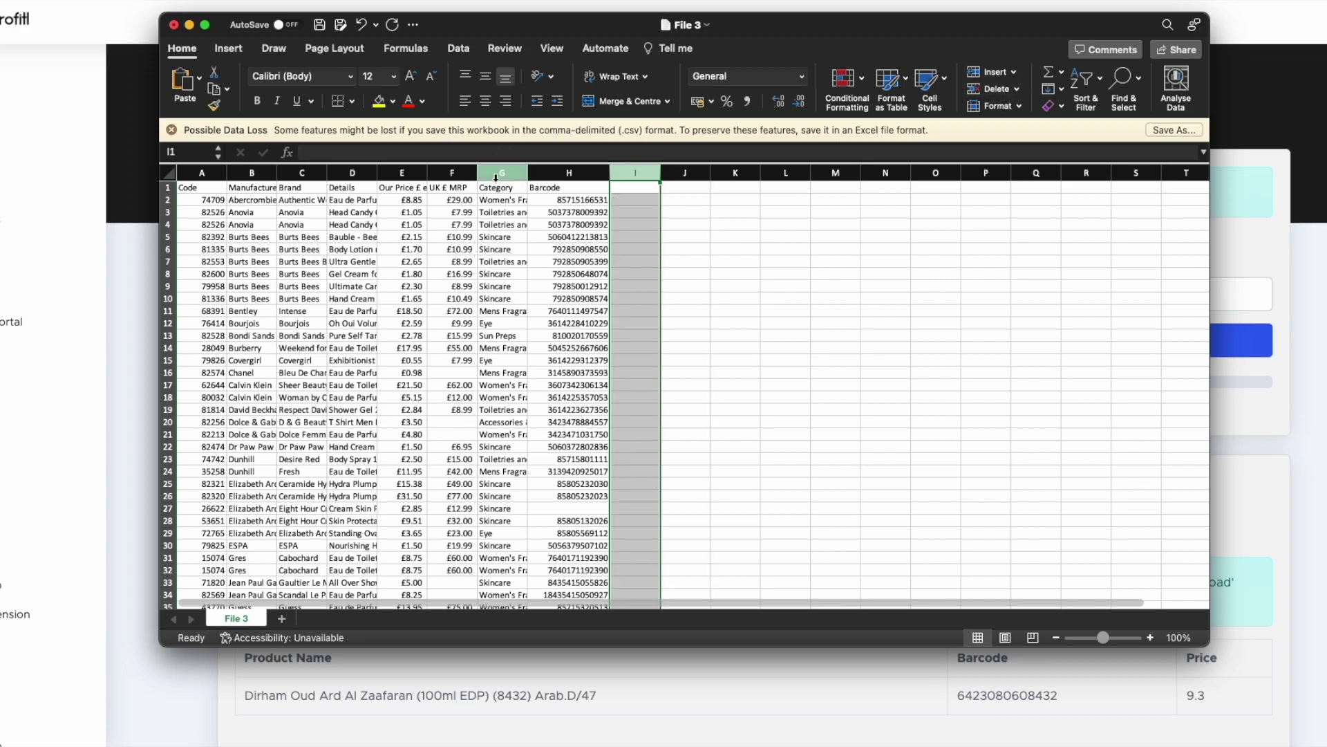
{"action": "left_click", "coordinate": [502, 172]}
{"action": "left_click", "coordinate": [993, 88]}
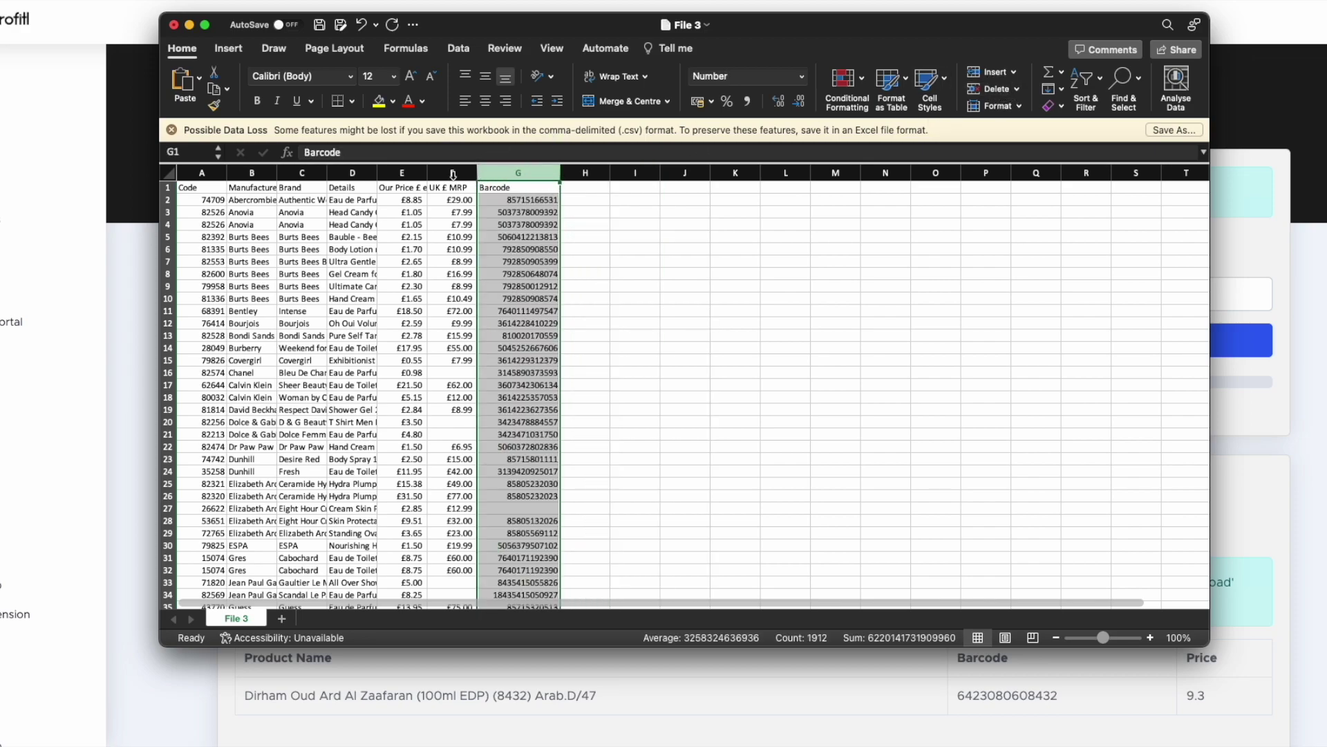
{"action": "left_click", "coordinate": [453, 173]}
{"action": "left_click", "coordinate": [994, 91]}
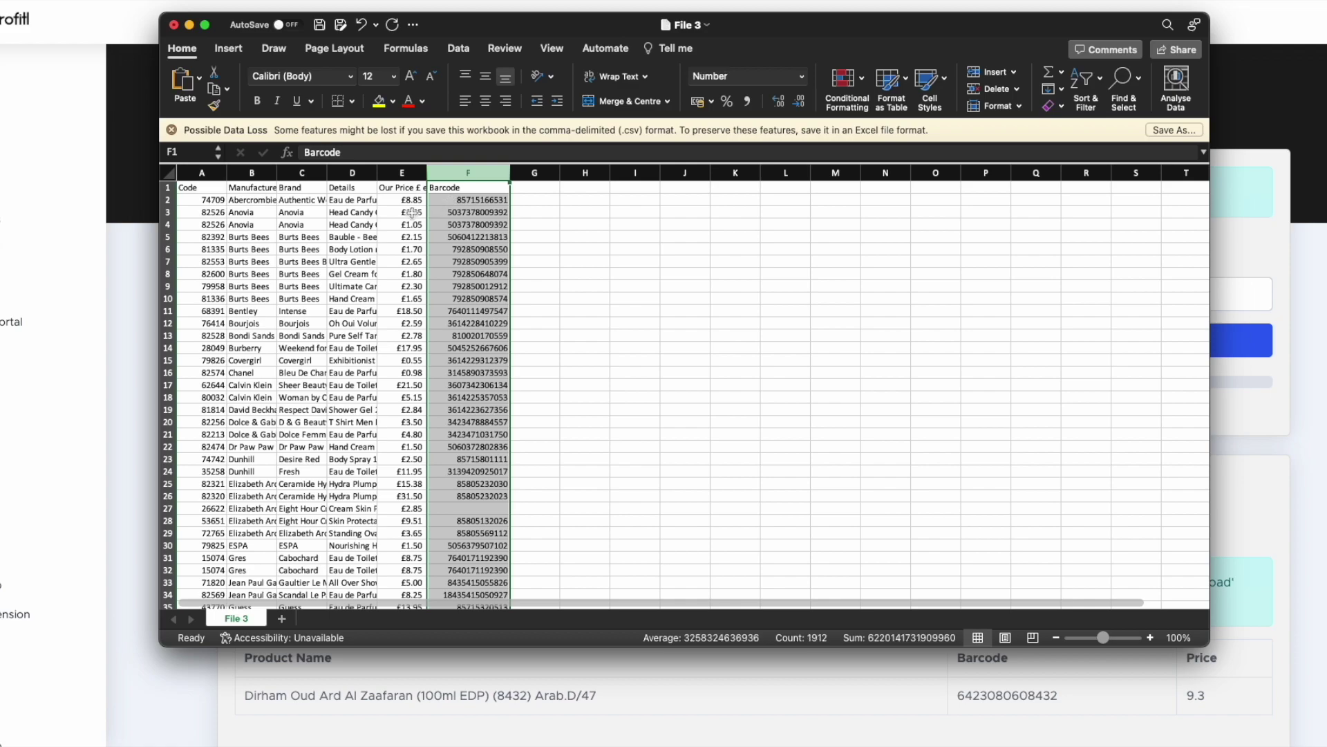
{"action": "left_click", "coordinate": [340, 212]}
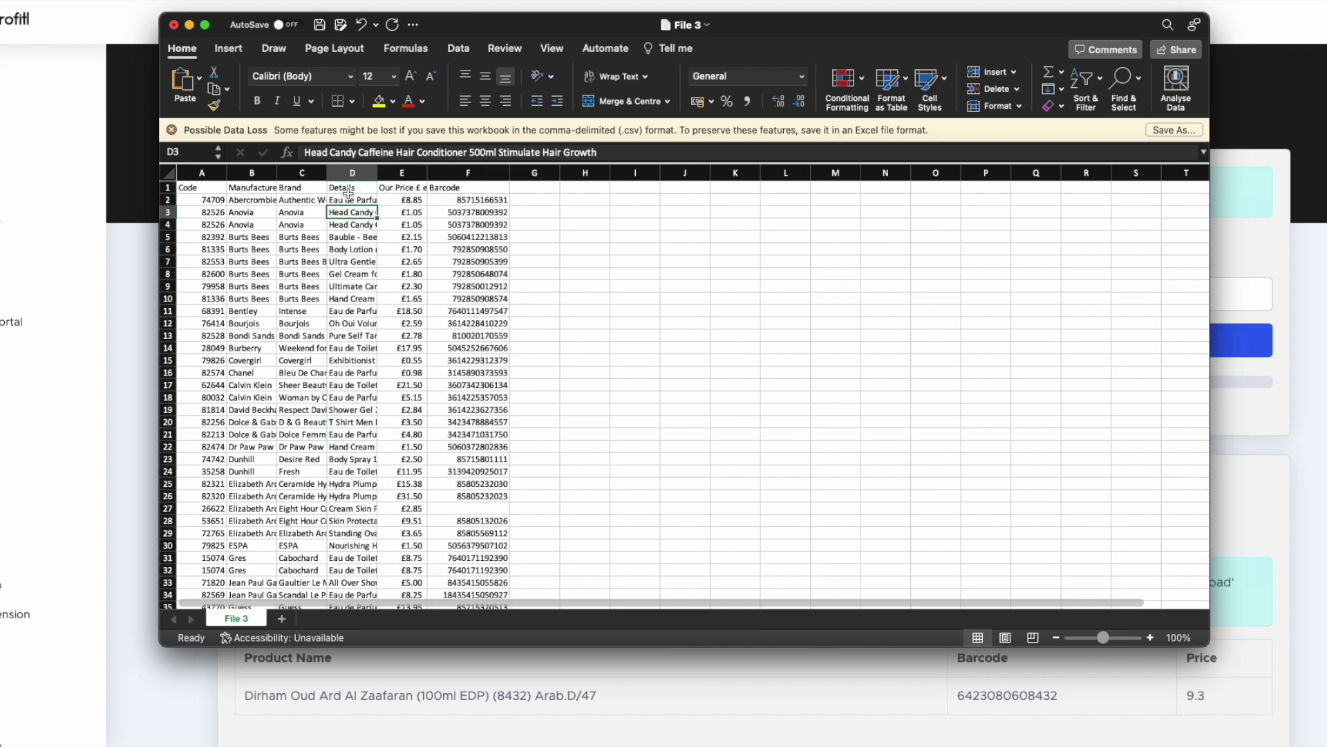
Delete the Brand, Manufacturer and Code columns.
{"action": "left_click", "coordinate": [302, 172]}
{"action": "left_click", "coordinate": [993, 89]}
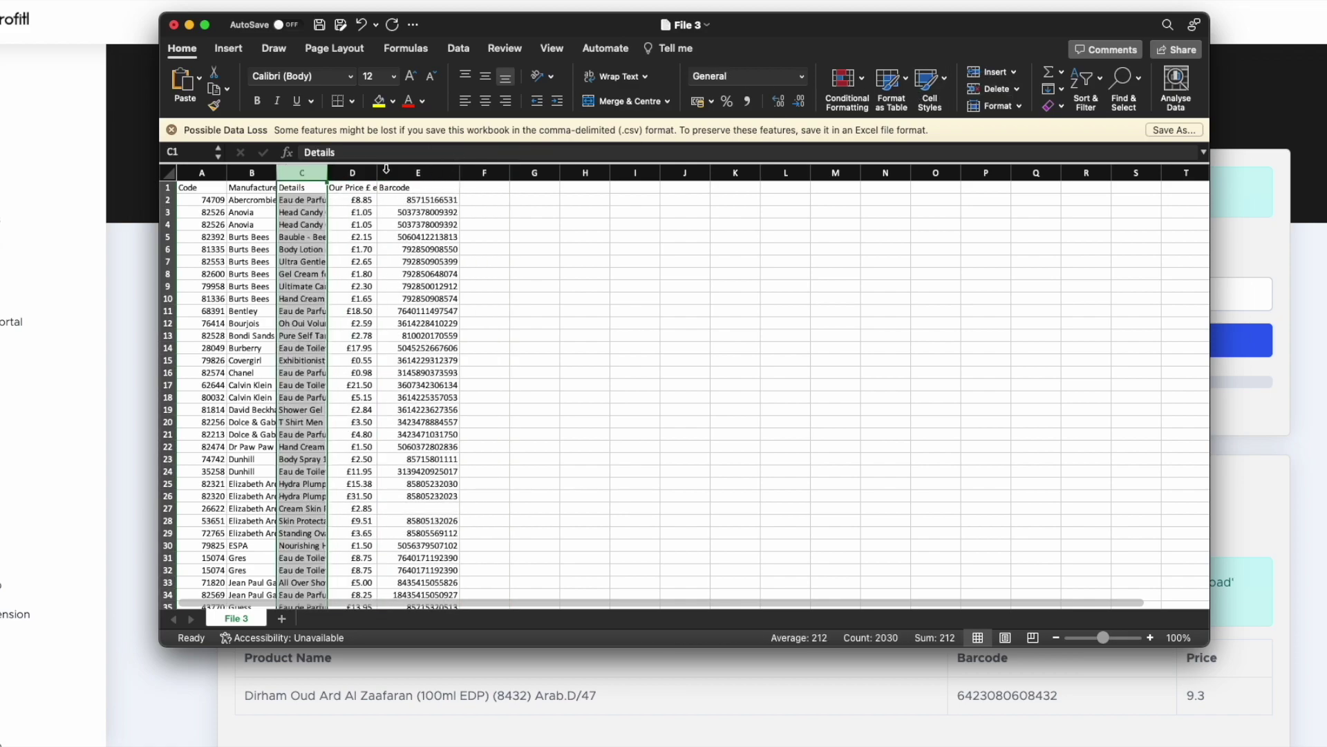
{"action": "left_click", "coordinate": [252, 172]}
{"action": "left_click", "coordinate": [993, 88]}
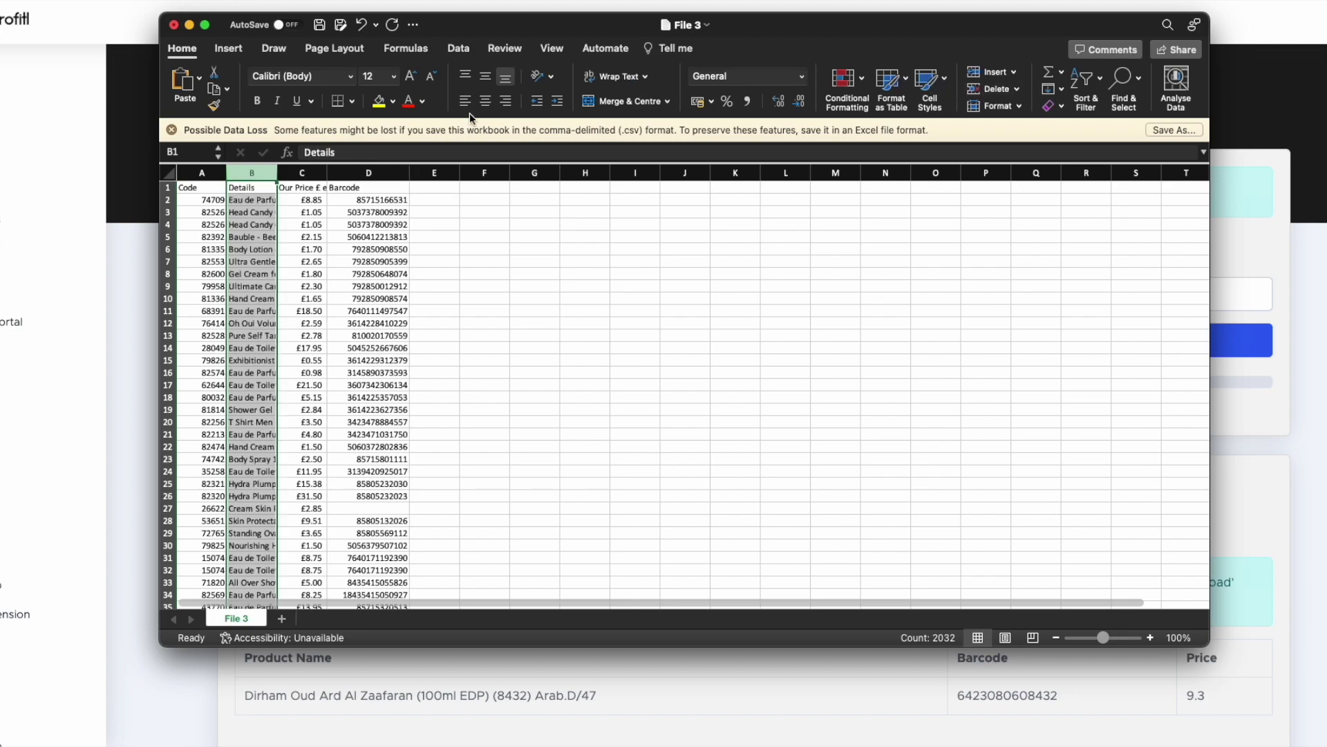
{"action": "left_click", "coordinate": [202, 173]}
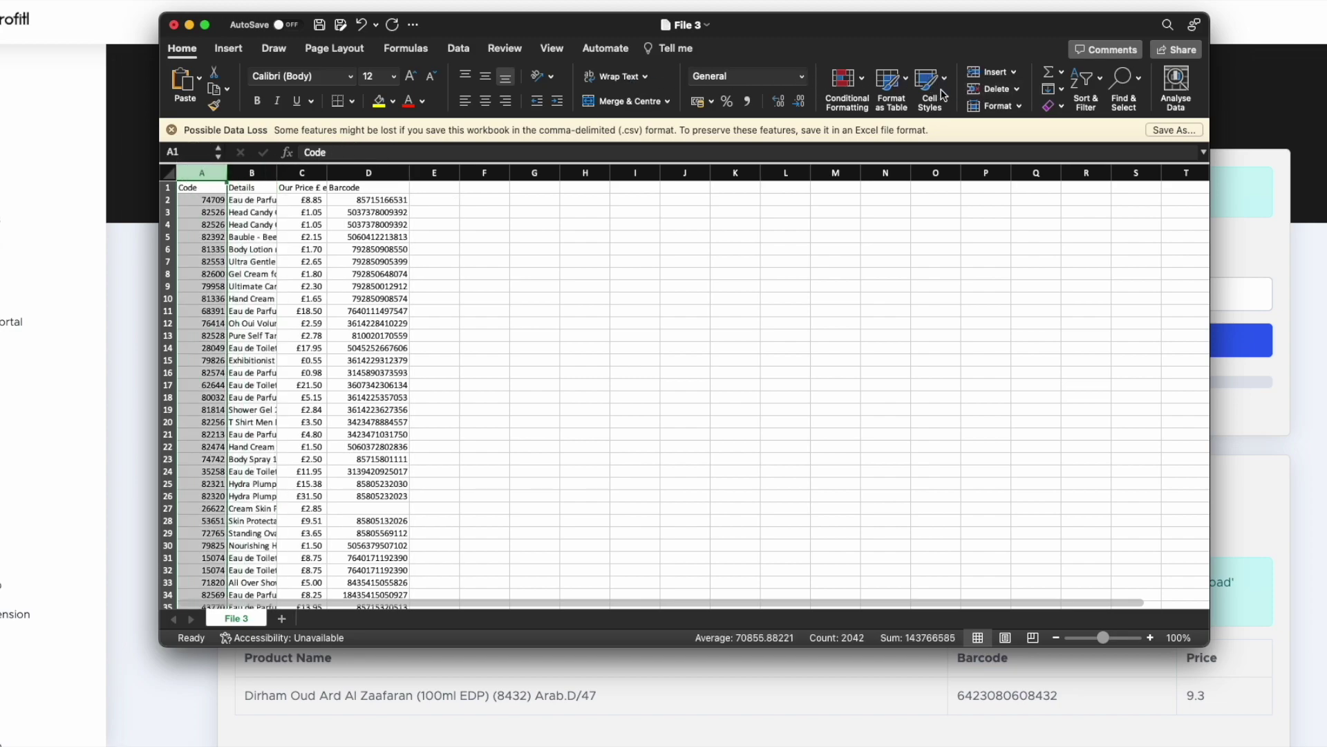
{"action": "left_click", "coordinate": [993, 89]}
Verify row 2's description, price and barcode, then switch to the File 2 workbook.
{"action": "left_click", "coordinate": [199, 201]}
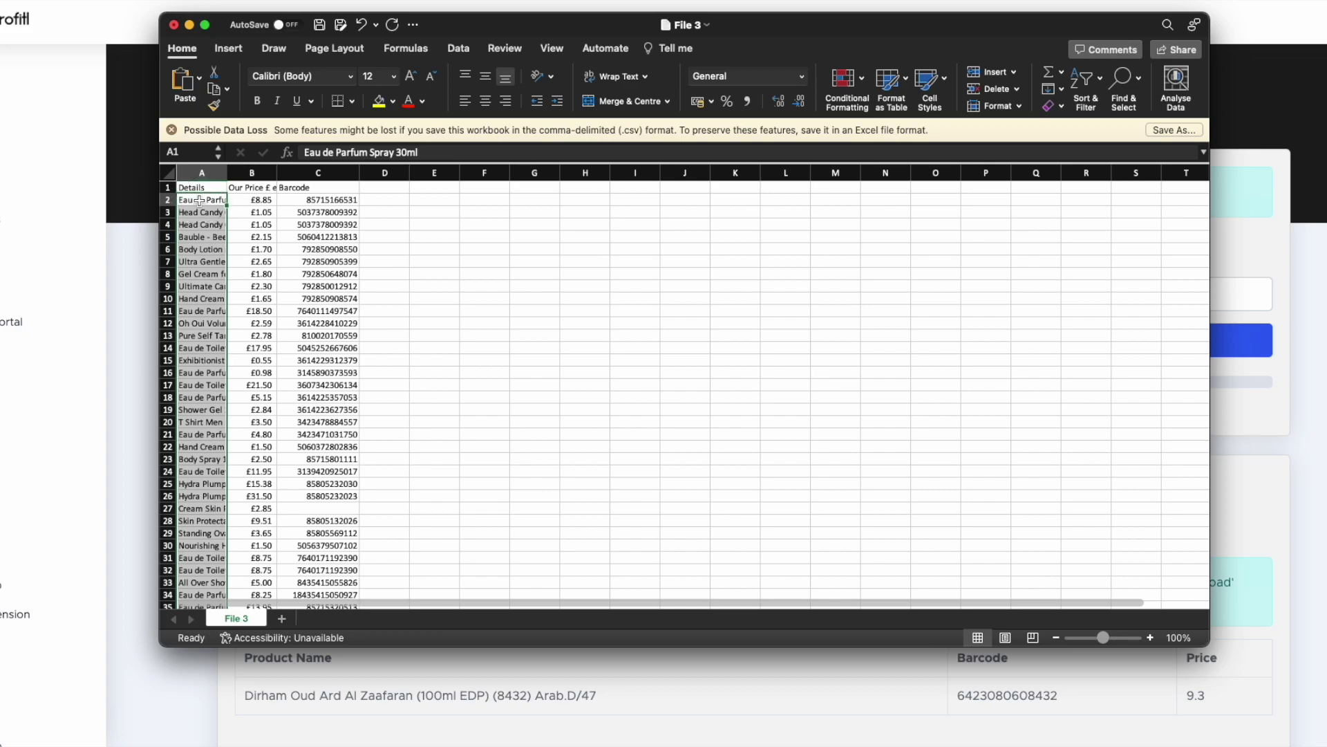
{"action": "left_click", "coordinate": [258, 202]}
{"action": "left_click", "coordinate": [331, 203]}
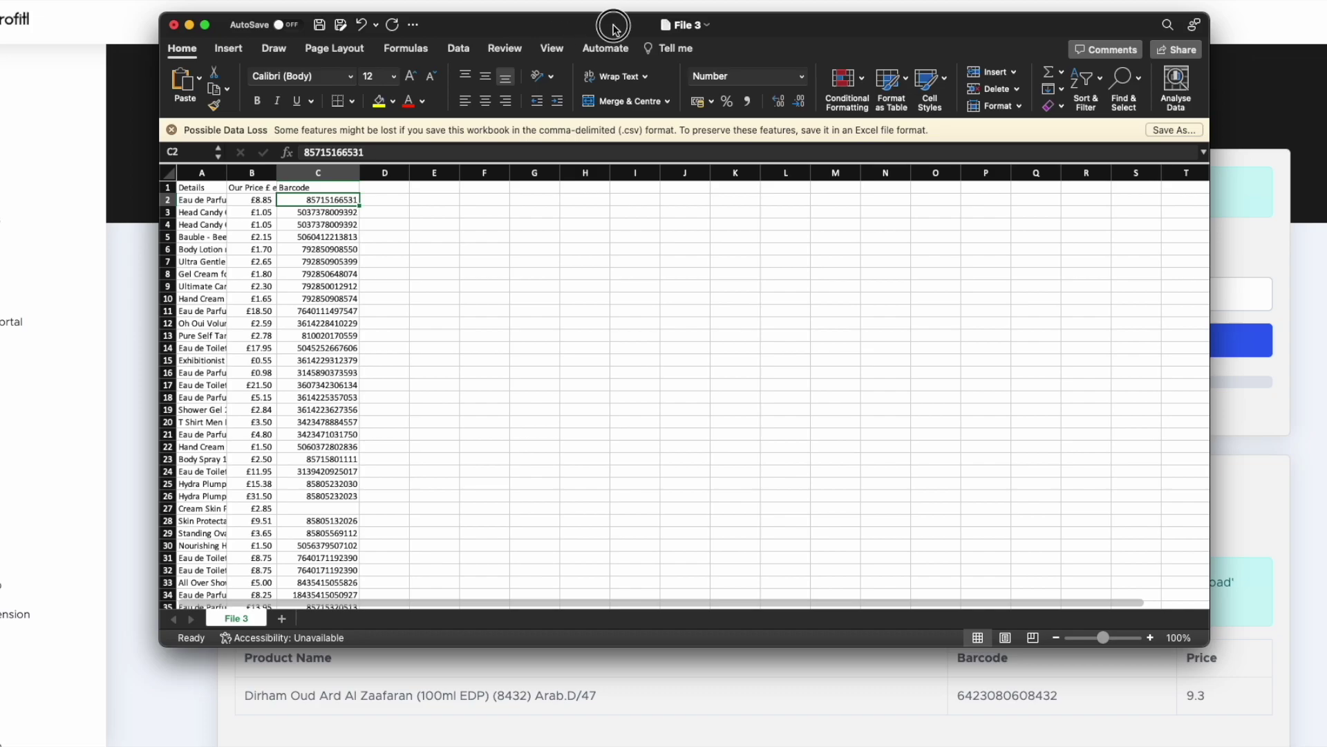
{"action": "key", "text": "super+grave"}
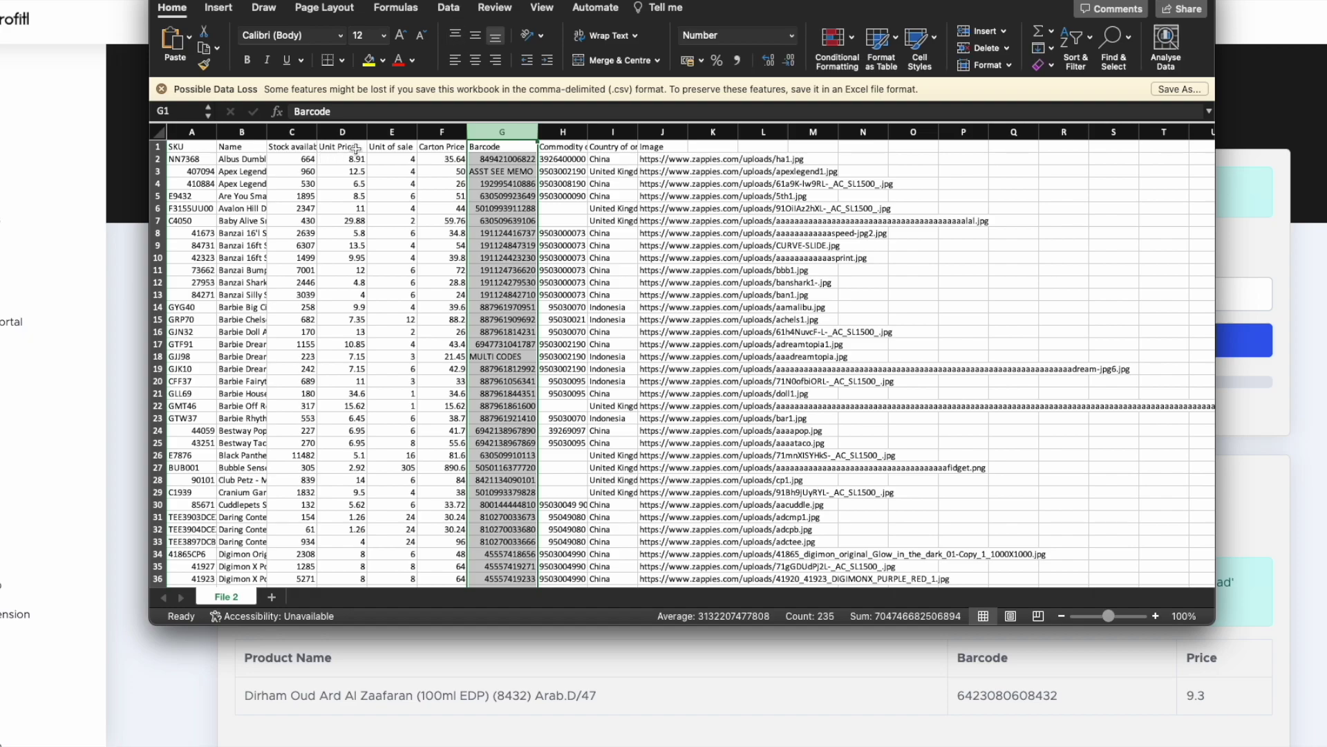
Delete the SKU and Stock available columns from File 2.
{"action": "left_click", "coordinate": [191, 132]}
{"action": "left_click", "coordinate": [962, 50]}
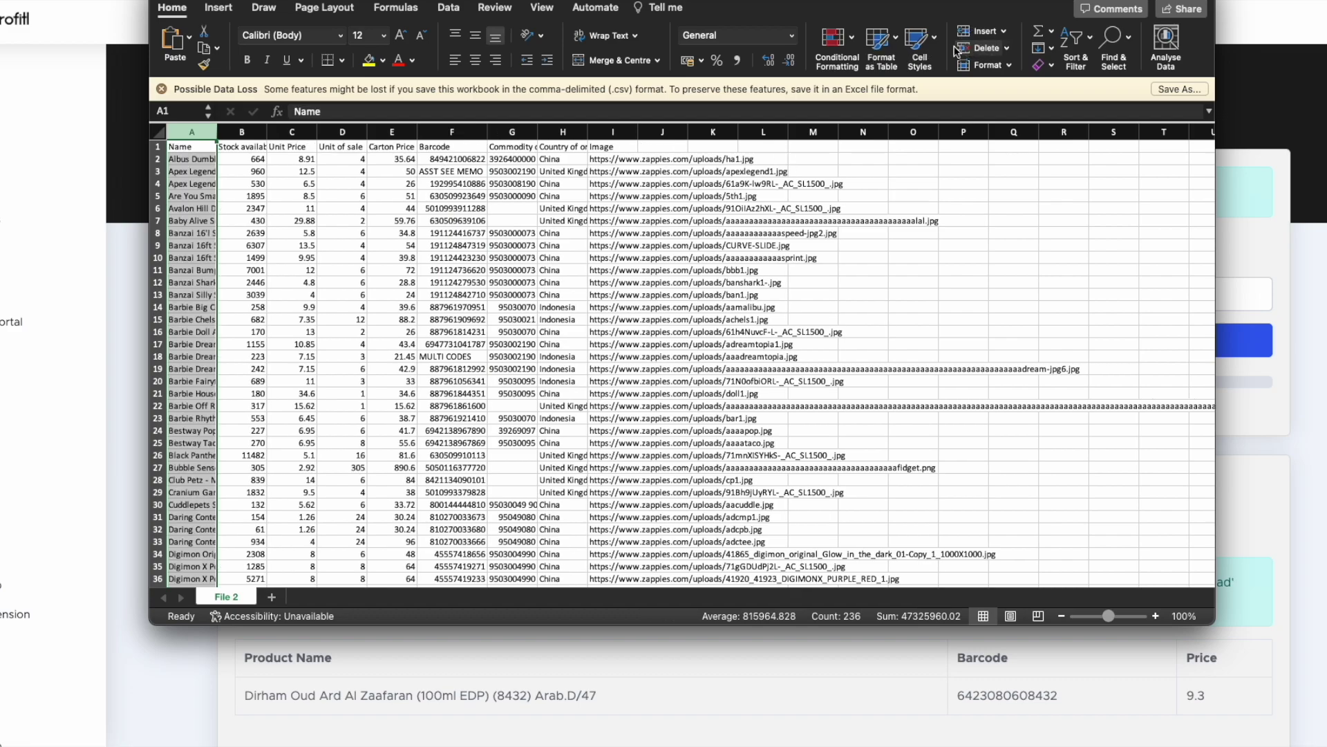
{"action": "mouse_move", "coordinate": [242, 132]}
{"action": "left_mouse_down"}
{"action": "mouse_move", "coordinate": [296, 128]}
{"action": "mouse_move", "coordinate": [242, 130]}
{"action": "left_mouse_up"}
{"action": "left_click", "coordinate": [987, 48]}
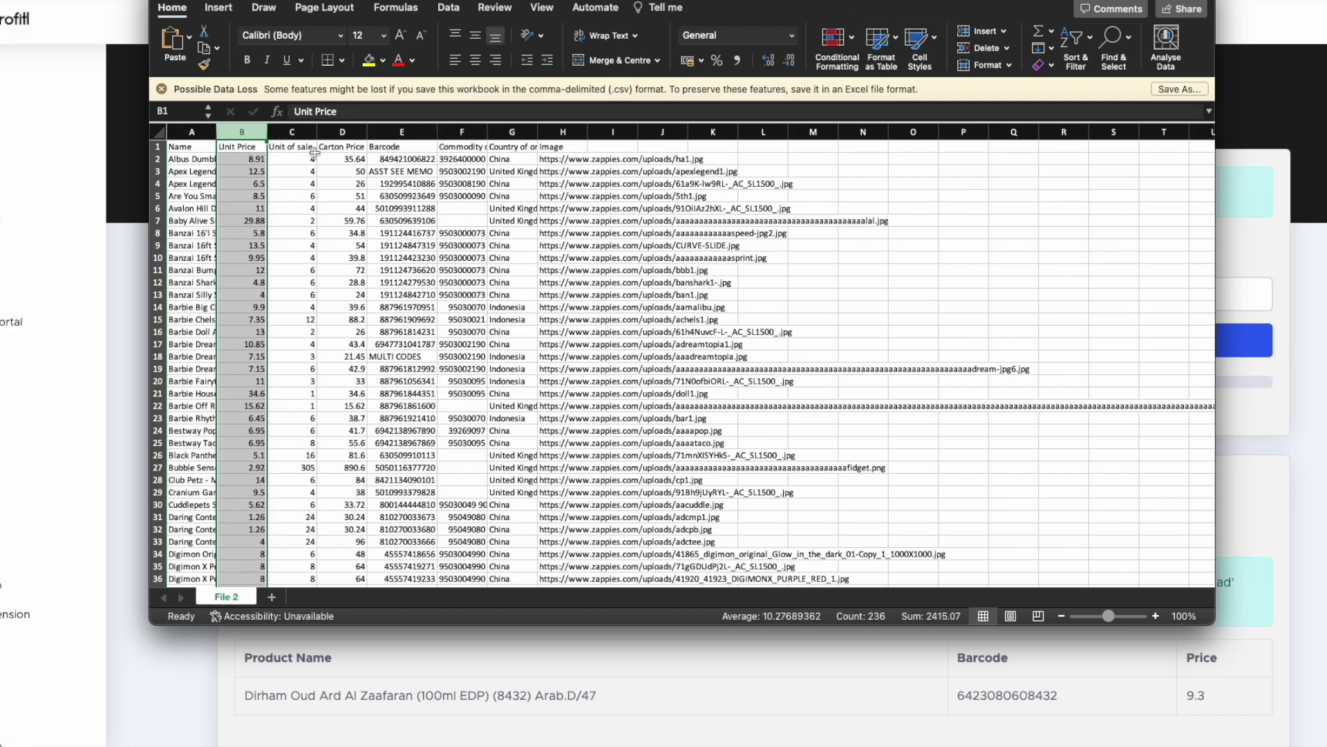
Delete the Unit of sale and Carton Price columns, keeping Unit Price.
{"action": "left_click", "coordinate": [296, 159]}
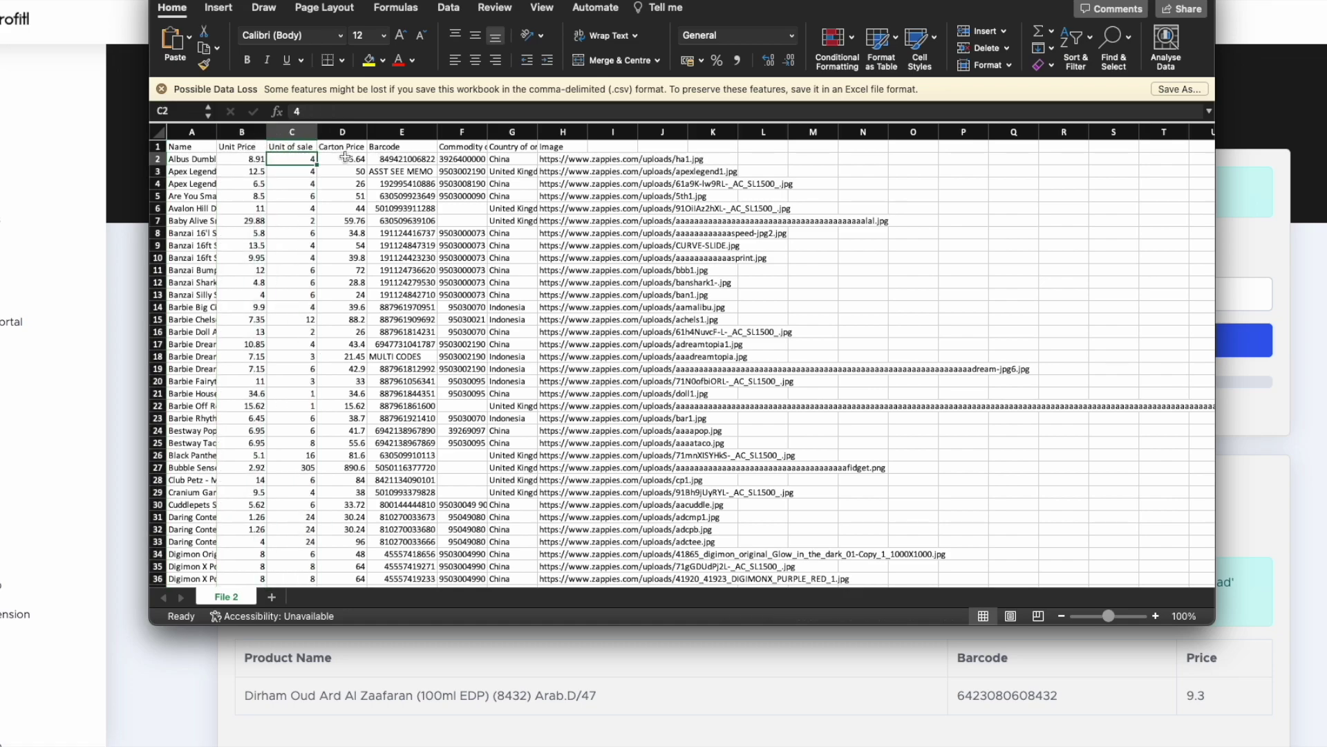
{"action": "left_click", "coordinate": [244, 141]}
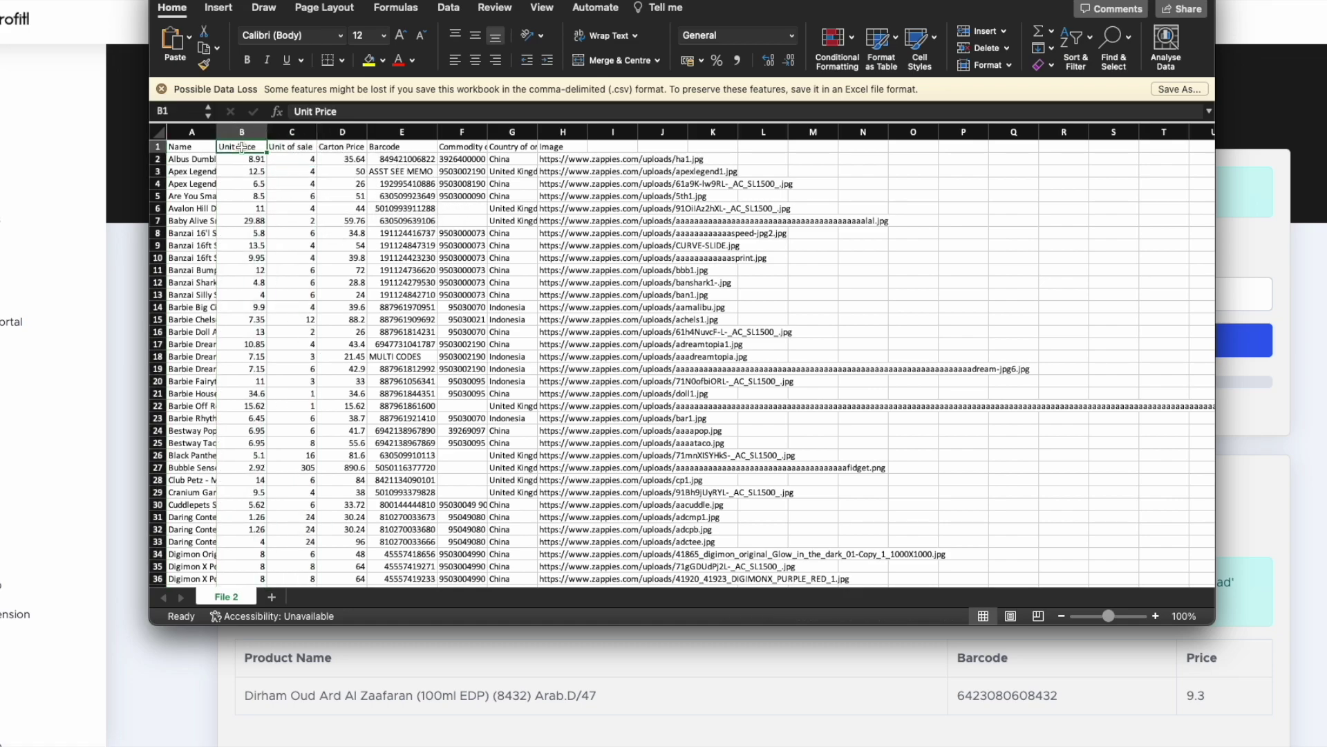
{"action": "left_click", "coordinate": [341, 150]}
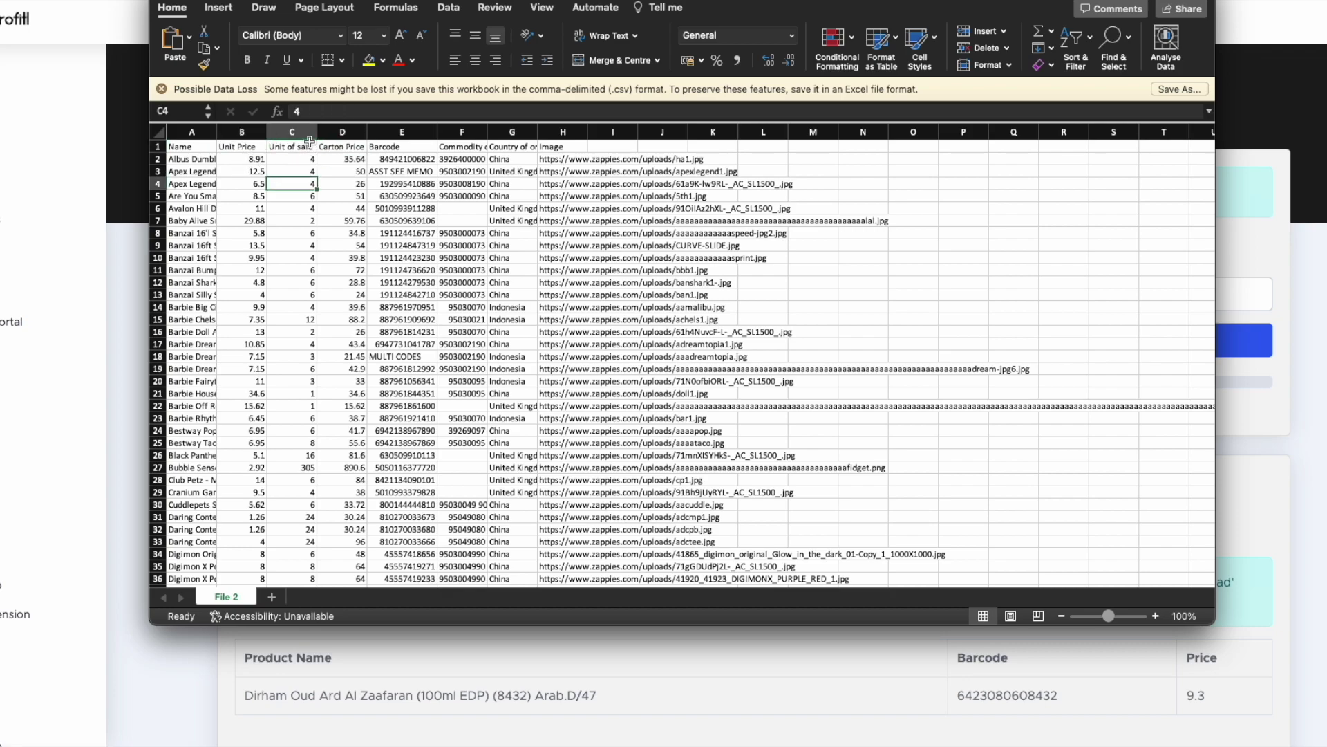
{"action": "left_click", "coordinate": [309, 136]}
{"action": "left_click_drag", "start_coordinate": [309, 135], "coordinate": [342, 133]}
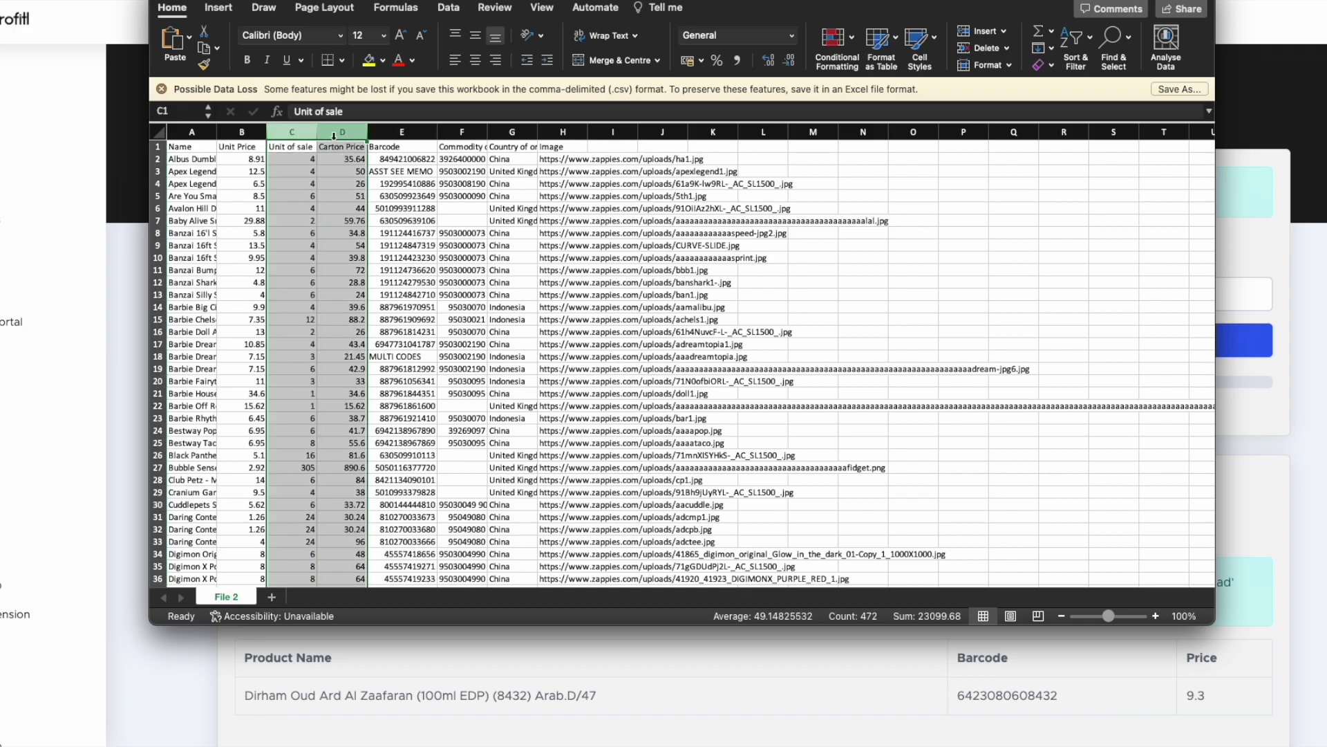
{"action": "left_click", "coordinate": [985, 47]}
{"action": "left_click", "coordinate": [302, 163]}
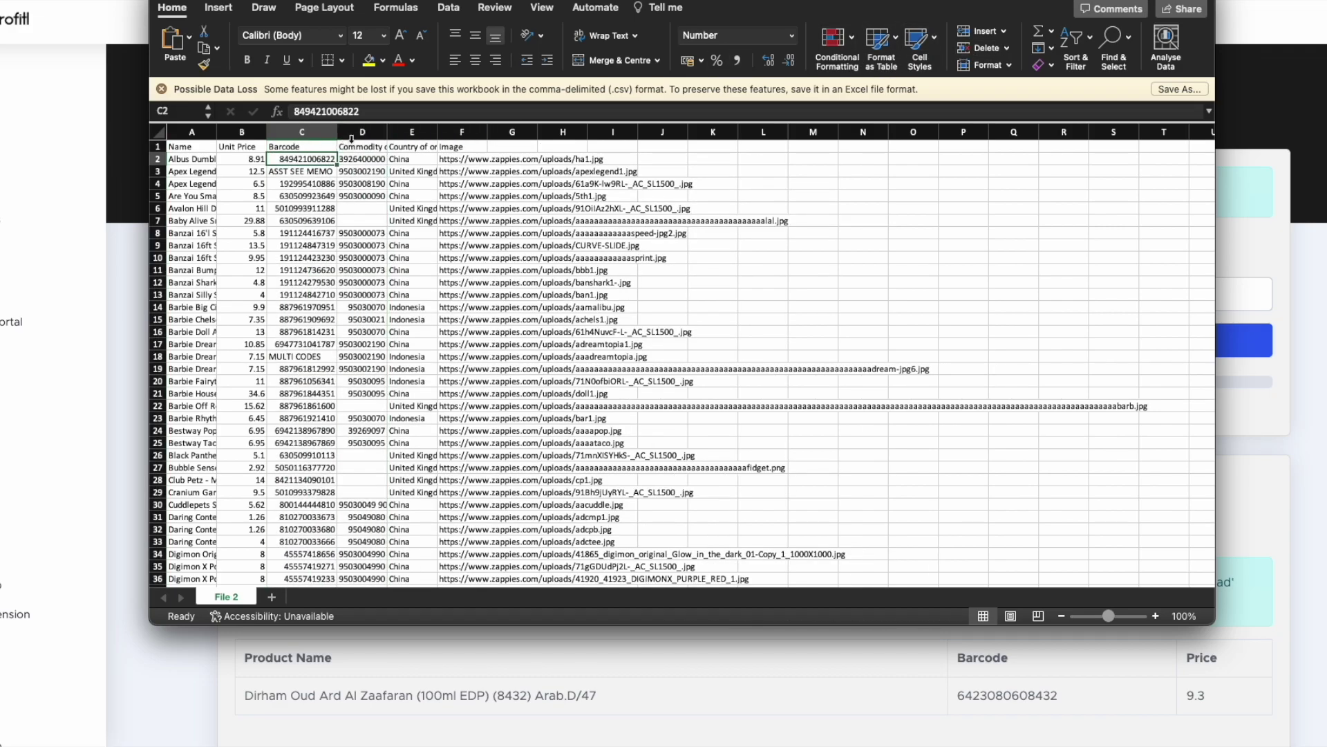
Delete the extra columns after Barcode and check the MULTI CODES entry in C18.
{"action": "left_click_drag", "start_coordinate": [352, 132], "coordinate": [563, 131]}
{"action": "left_click", "coordinate": [983, 47]}
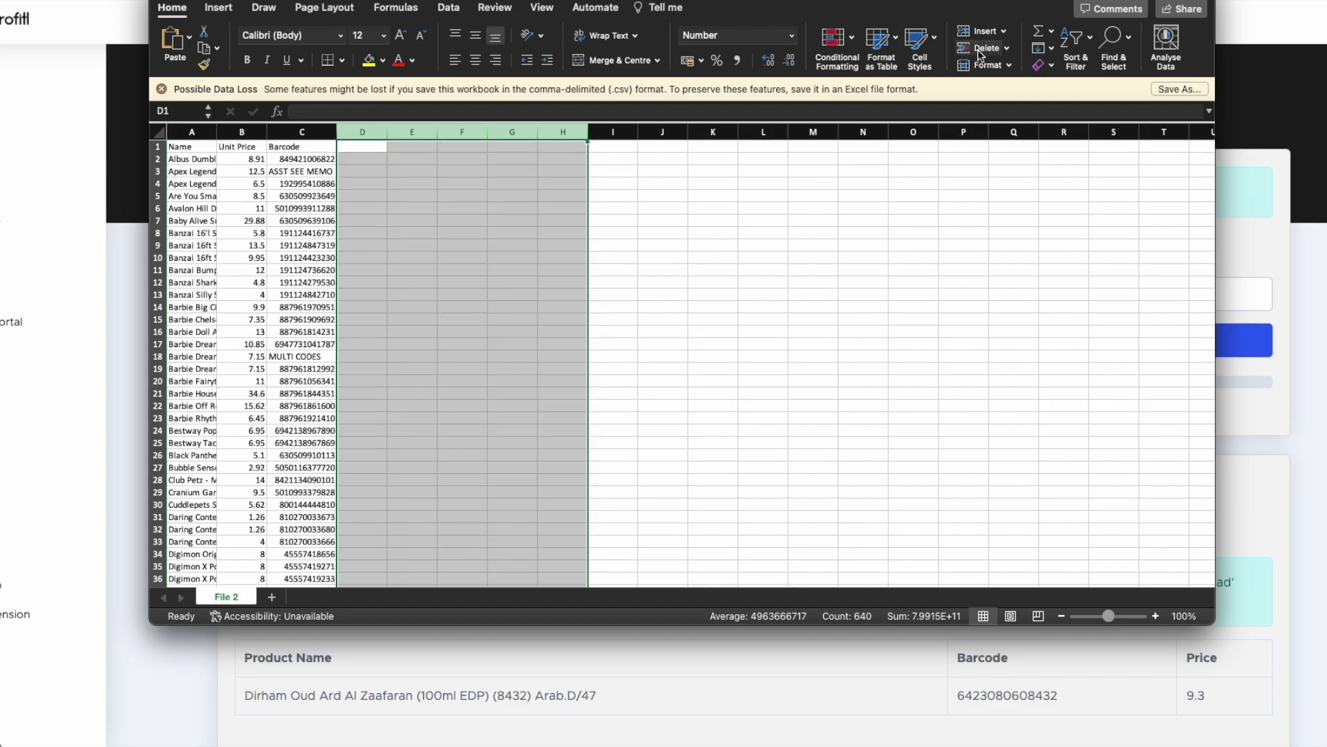
{"action": "left_click", "coordinate": [305, 357]}
{"action": "scroll", "coordinate": [309, 355], "scroll_direction": "down", "scroll_amount": 6}
{"action": "scroll", "coordinate": [309, 354], "scroll_direction": "down", "scroll_amount": 15}
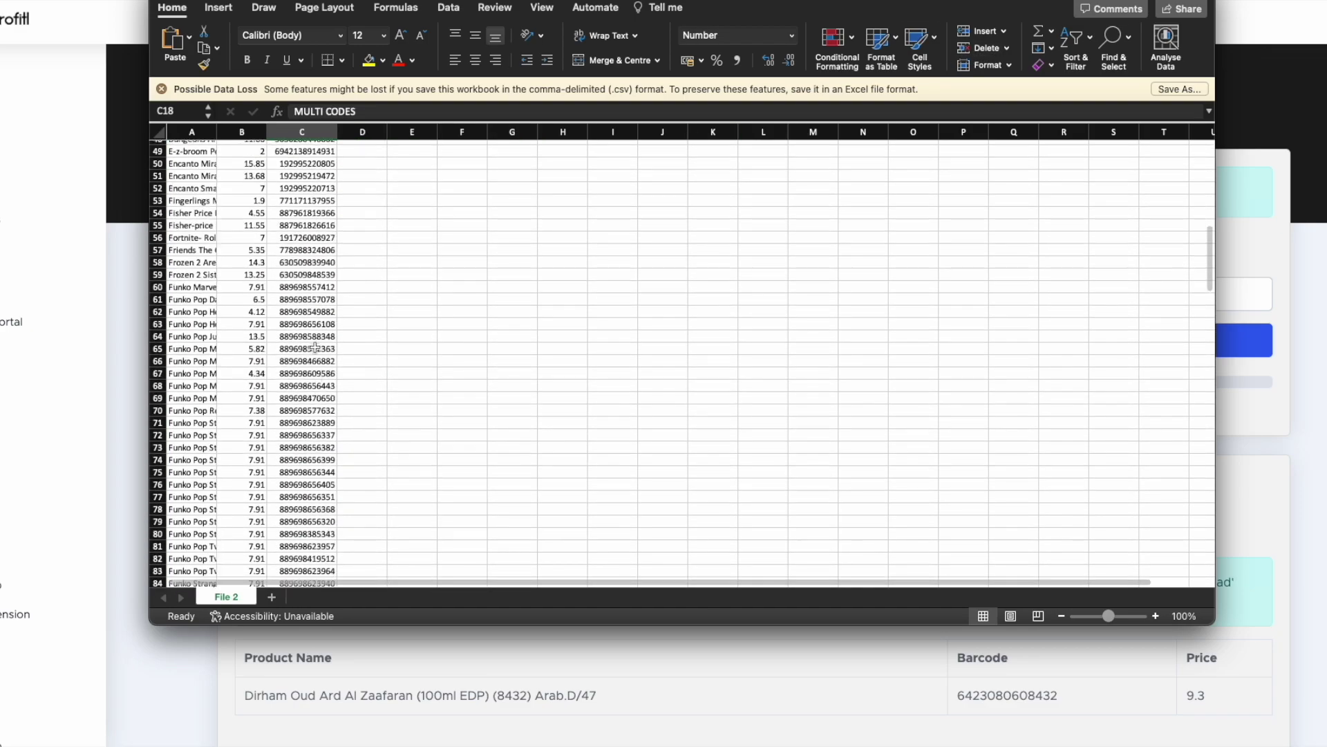
{"action": "scroll", "coordinate": [318, 335], "scroll_direction": "up", "scroll_amount": 20}
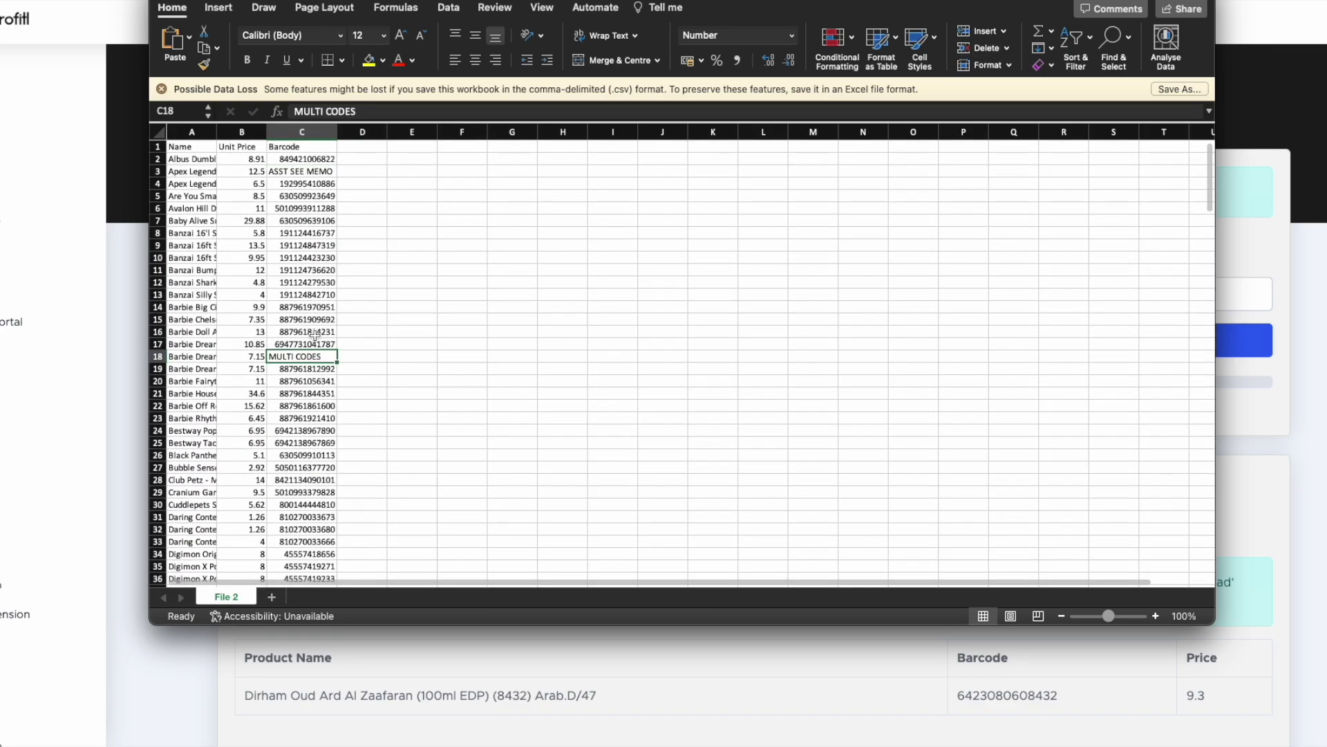
Custom-sort the whole File 2 sheet by Barcode, treating the first row as headers.
{"action": "left_click", "coordinate": [158, 132]}
{"action": "left_click", "coordinate": [1079, 49]}
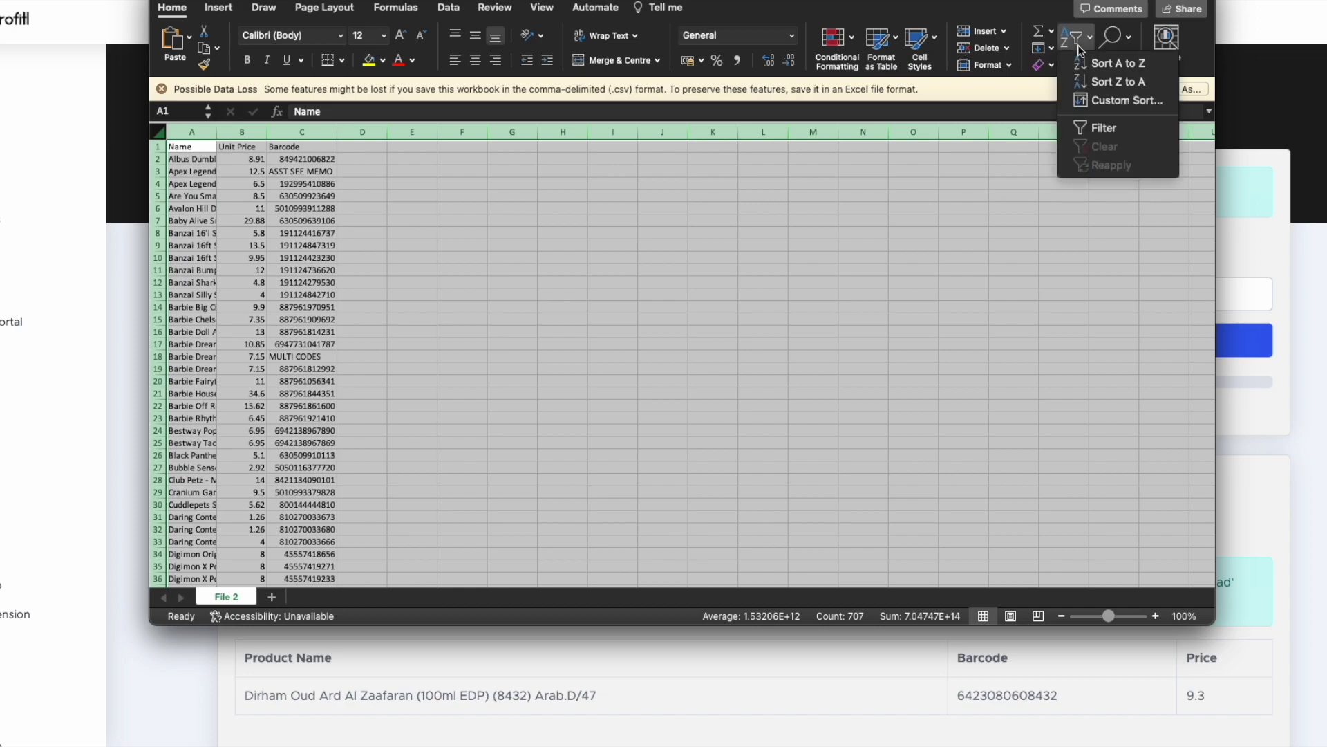
{"action": "left_click", "coordinate": [1118, 103]}
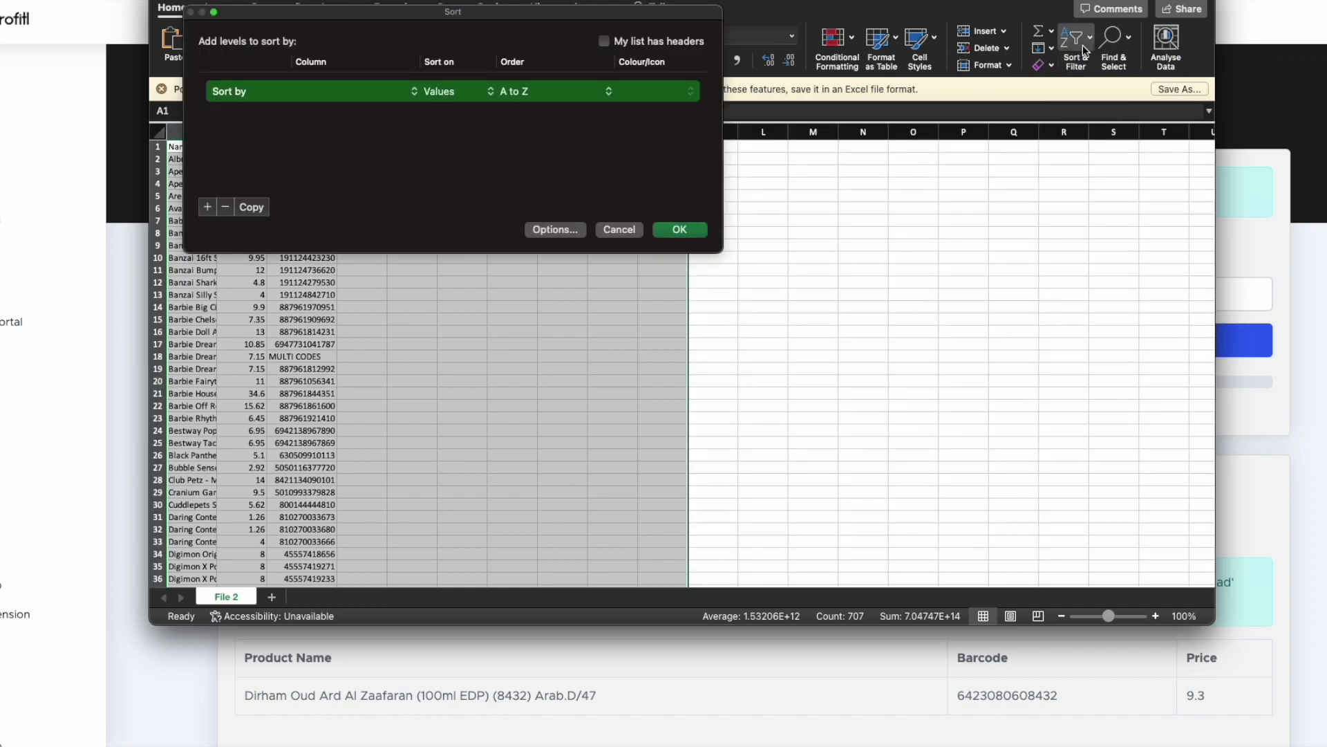
{"action": "left_click", "coordinate": [323, 95]}
{"action": "left_click", "coordinate": [388, 95]}
{"action": "left_click", "coordinate": [369, 99]}
{"action": "left_click", "coordinate": [346, 127]}
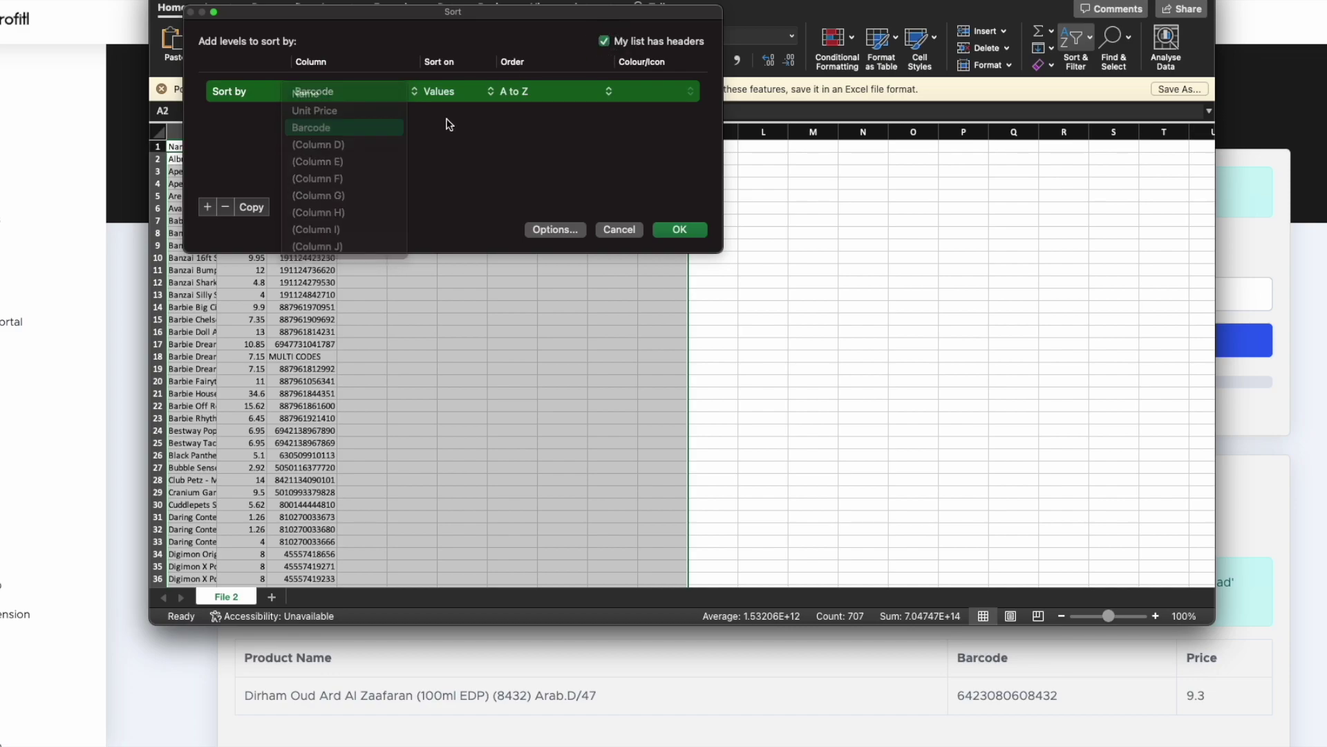
{"action": "left_click", "coordinate": [679, 230]}
{"action": "left_click", "coordinate": [306, 283]}
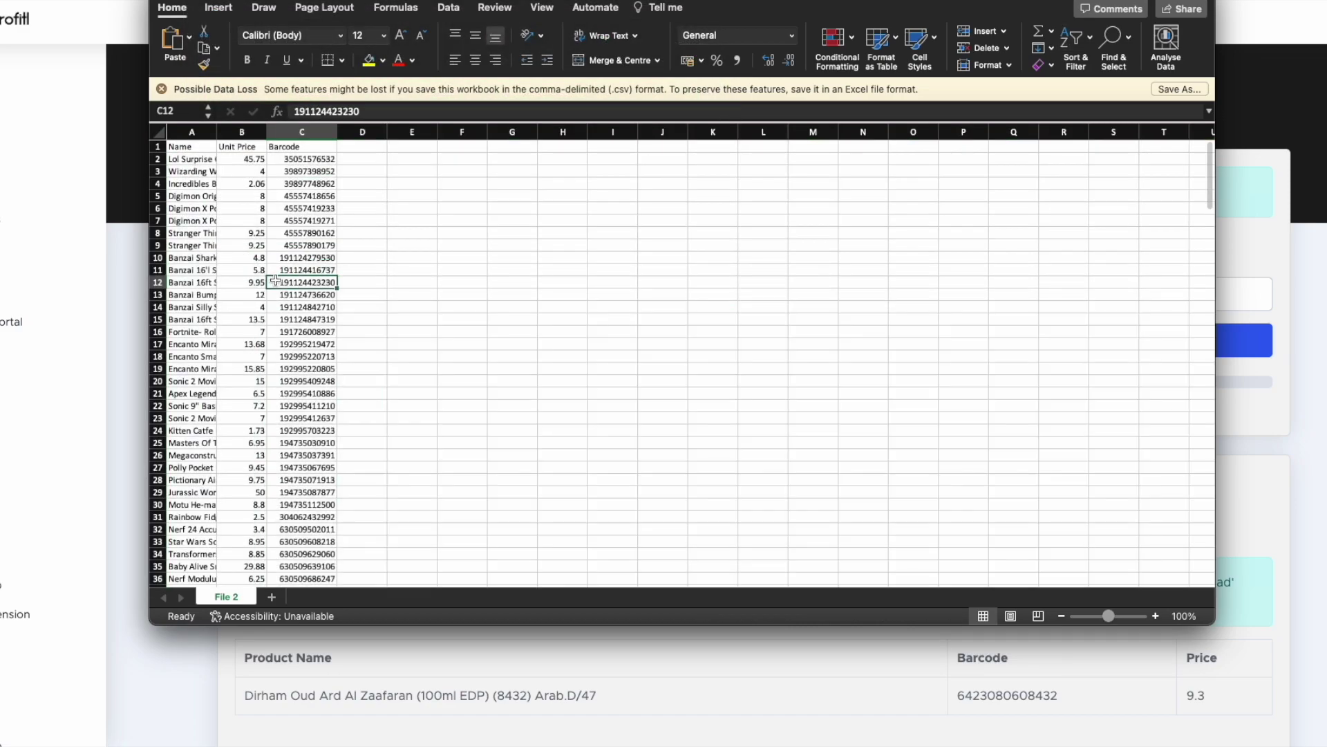
Delete rows 227–236 whose barcodes are memos, multi-code notes or blank.
{"action": "key", "text": "super+Down"}
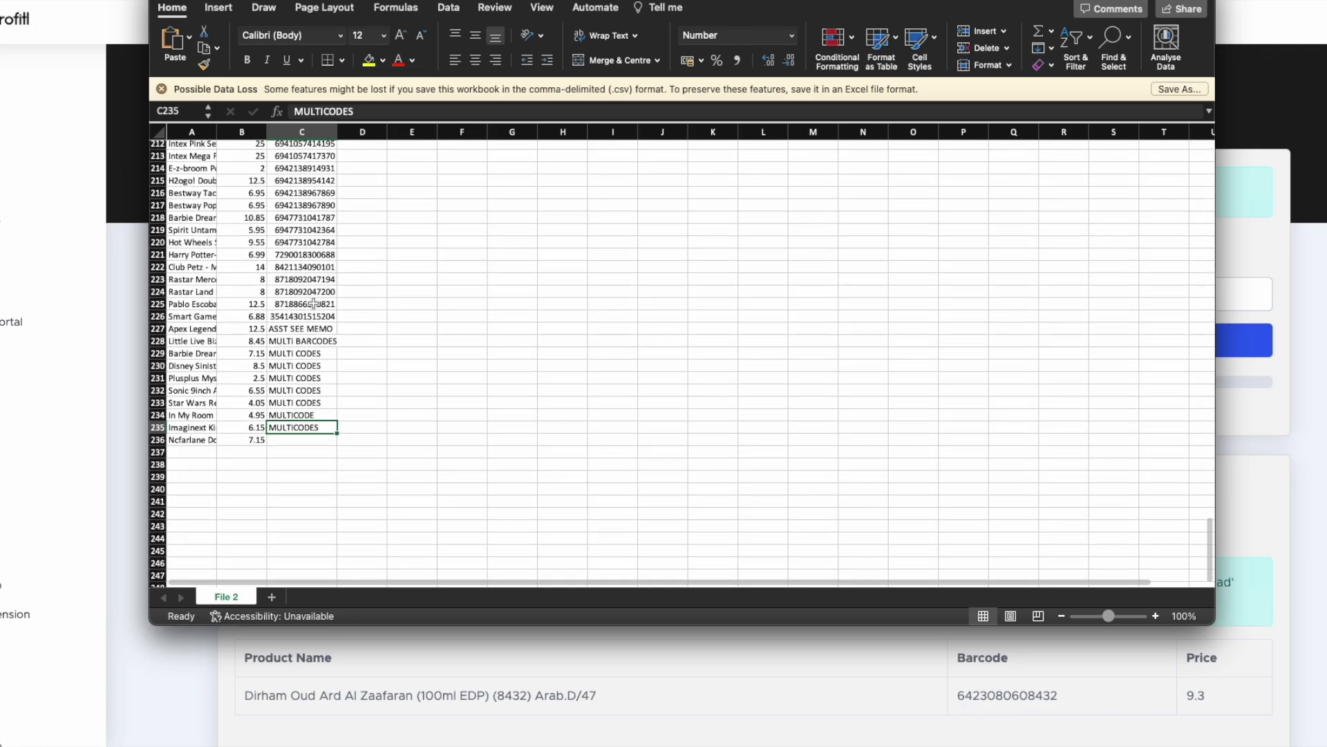
{"action": "left_click_drag", "start_coordinate": [165, 384], "coordinate": [168, 271]}
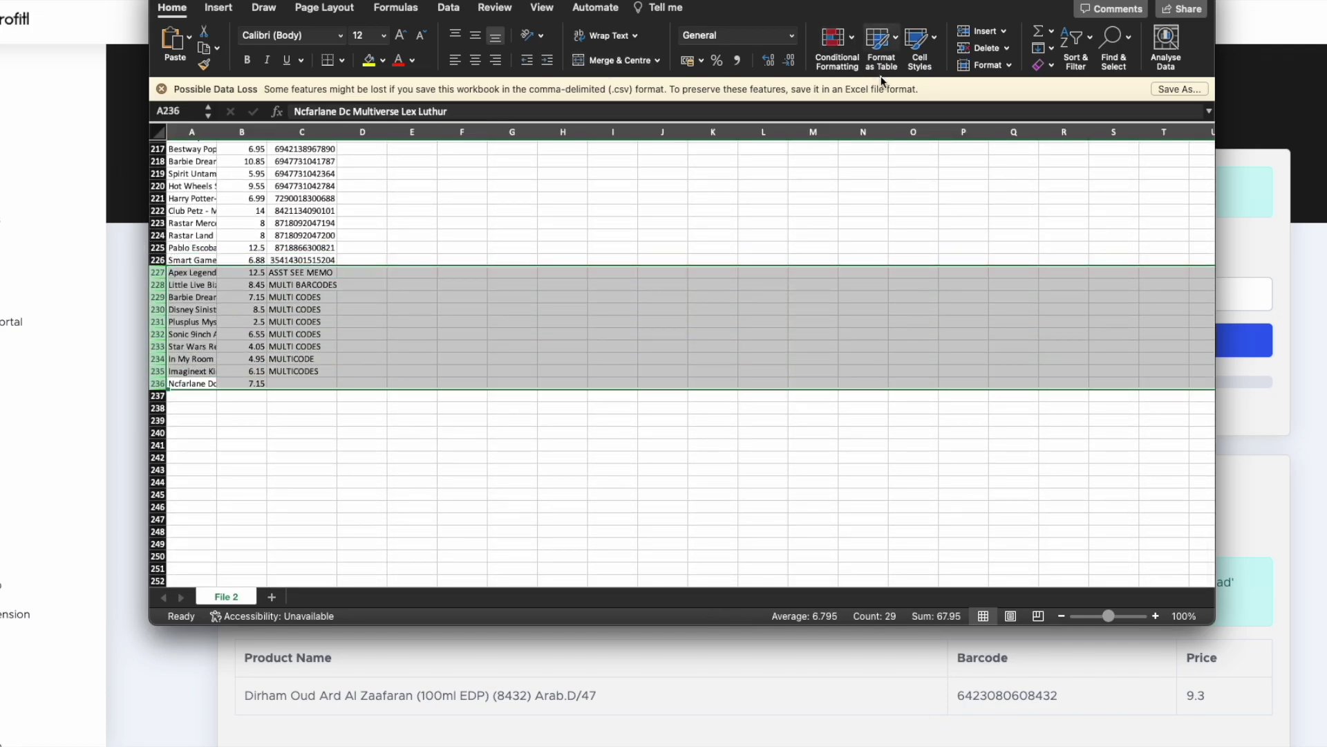
{"action": "left_click", "coordinate": [981, 48]}
{"action": "left_click", "coordinate": [328, 236]}
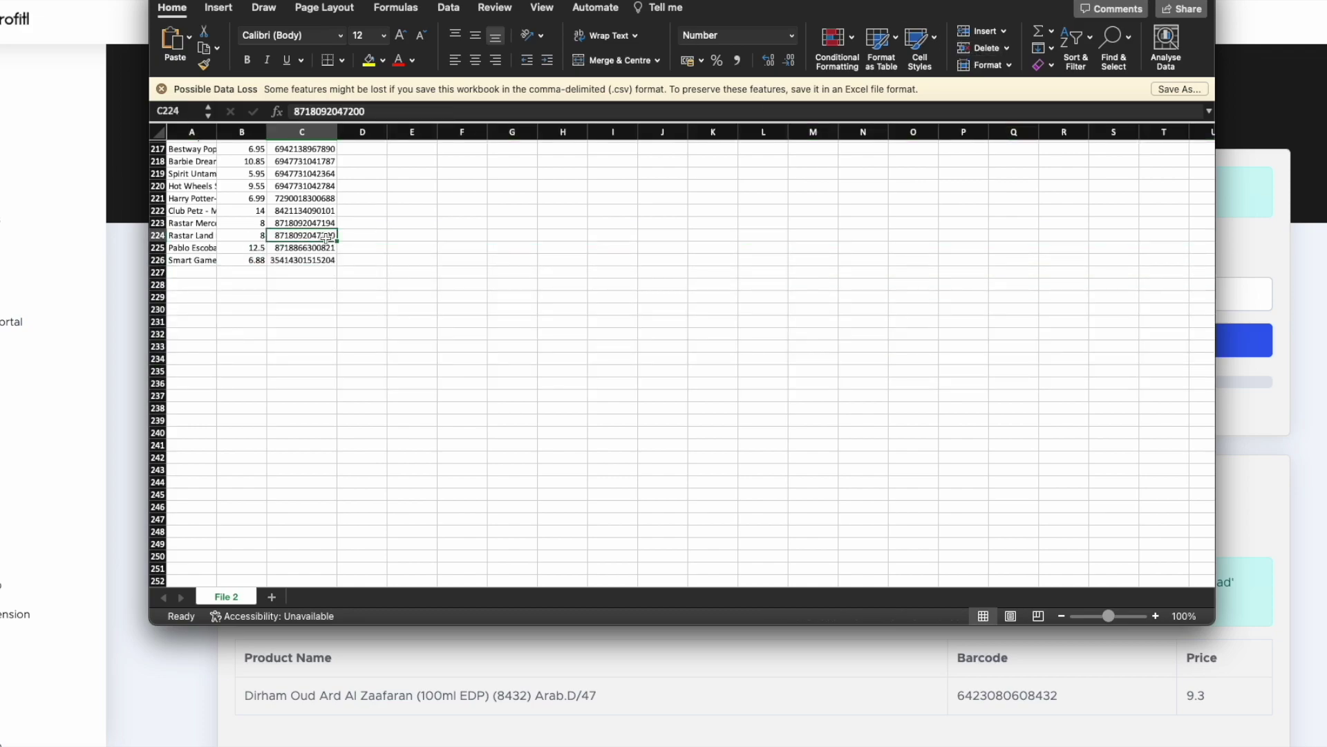
{"action": "key", "text": "ctrl+Up"}
{"action": "left_click_drag", "start_coordinate": [846, 0], "coordinate": [838, 11]}
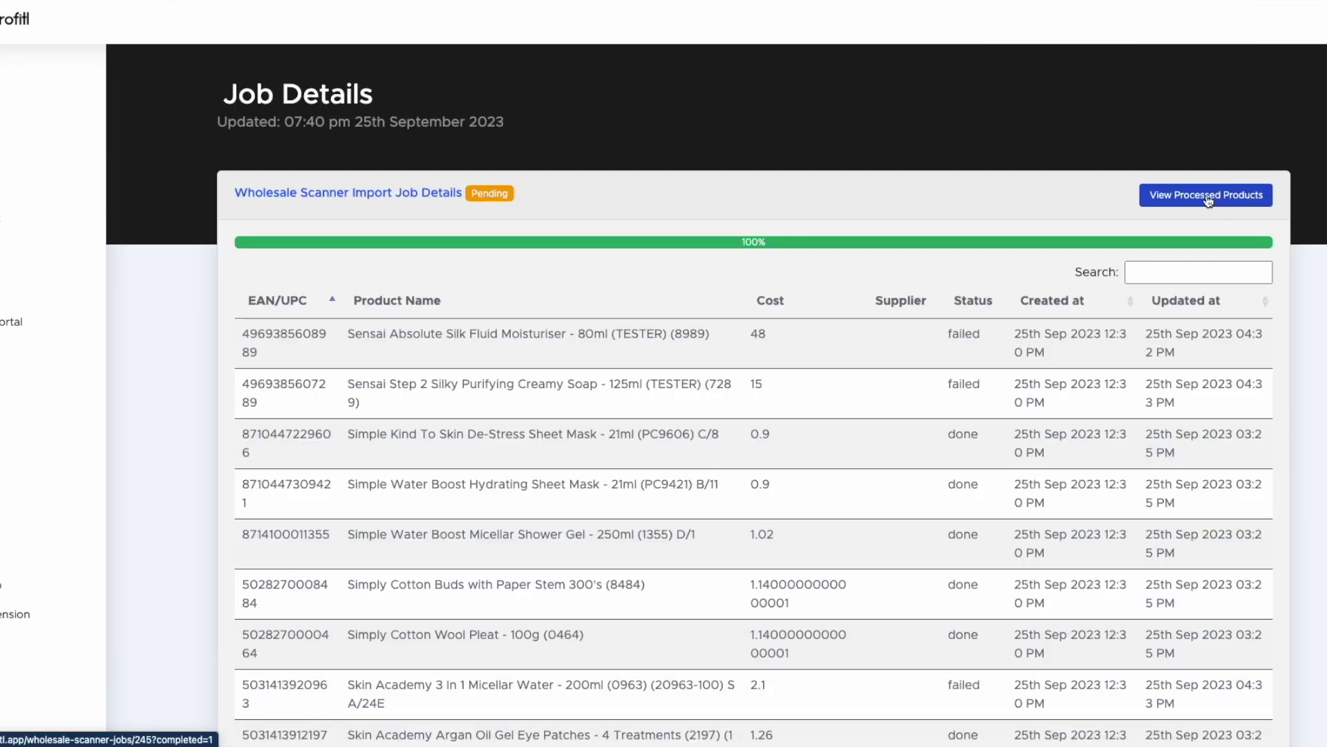
Review the processed products' profit results on pages 1 and 2, then return to Import Jobs.
{"action": "left_click", "coordinate": [1208, 201]}
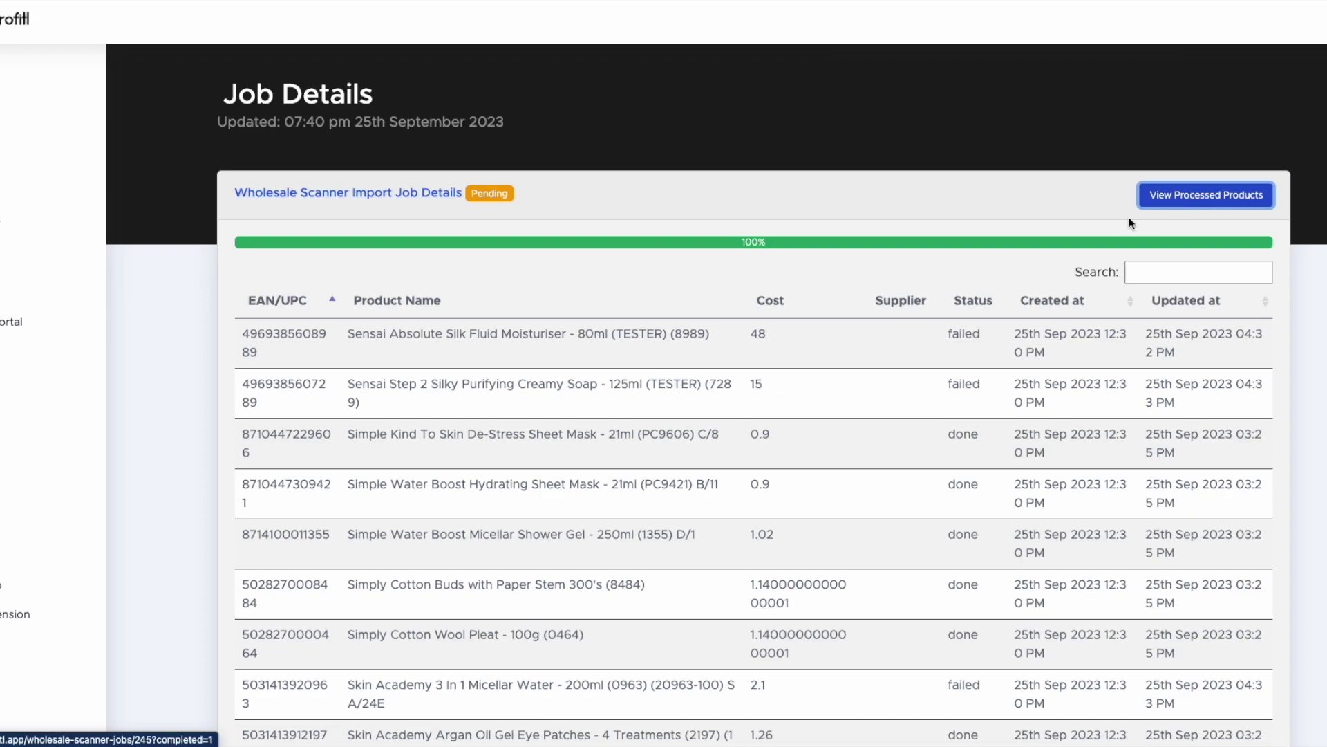
{"action": "scroll", "coordinate": [954, 415], "scroll_direction": "down", "scroll_amount": 3}
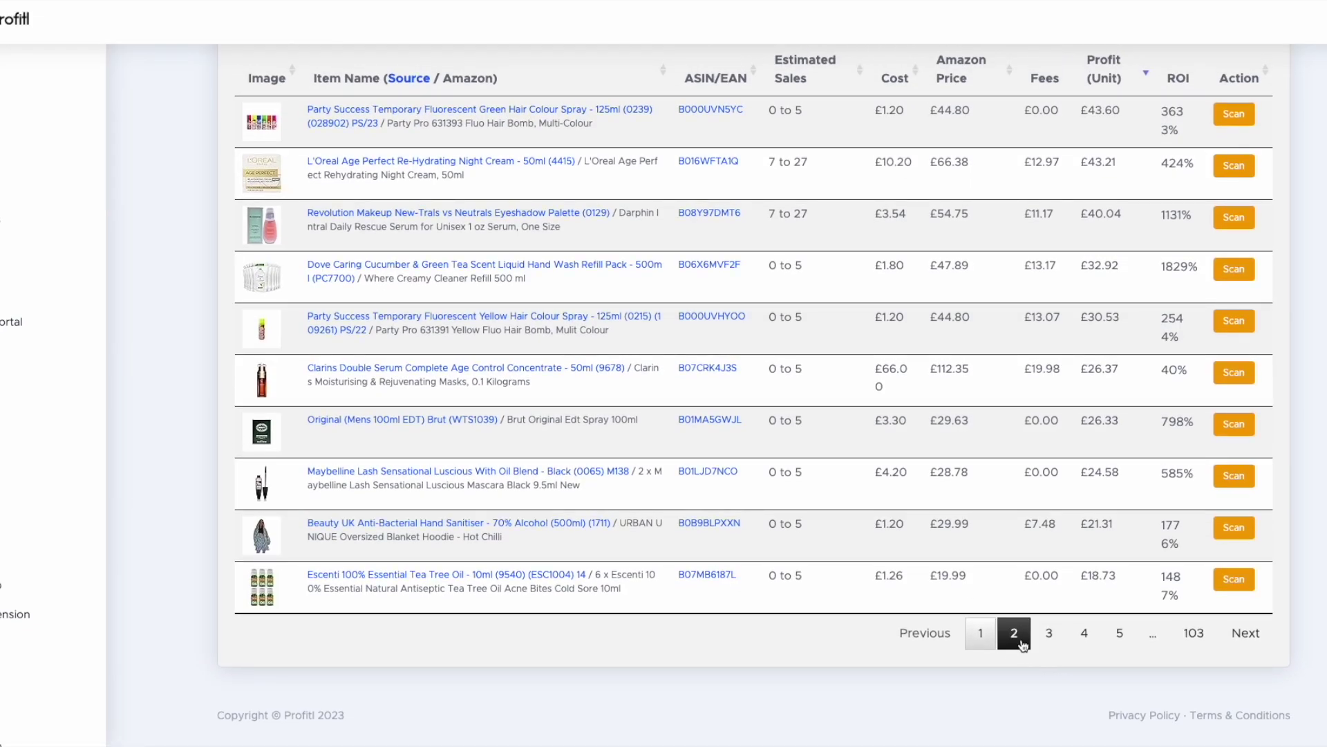
{"action": "left_click", "coordinate": [1014, 632]}
{"action": "scroll", "coordinate": [926, 277], "scroll_direction": "down", "scroll_amount": 1}
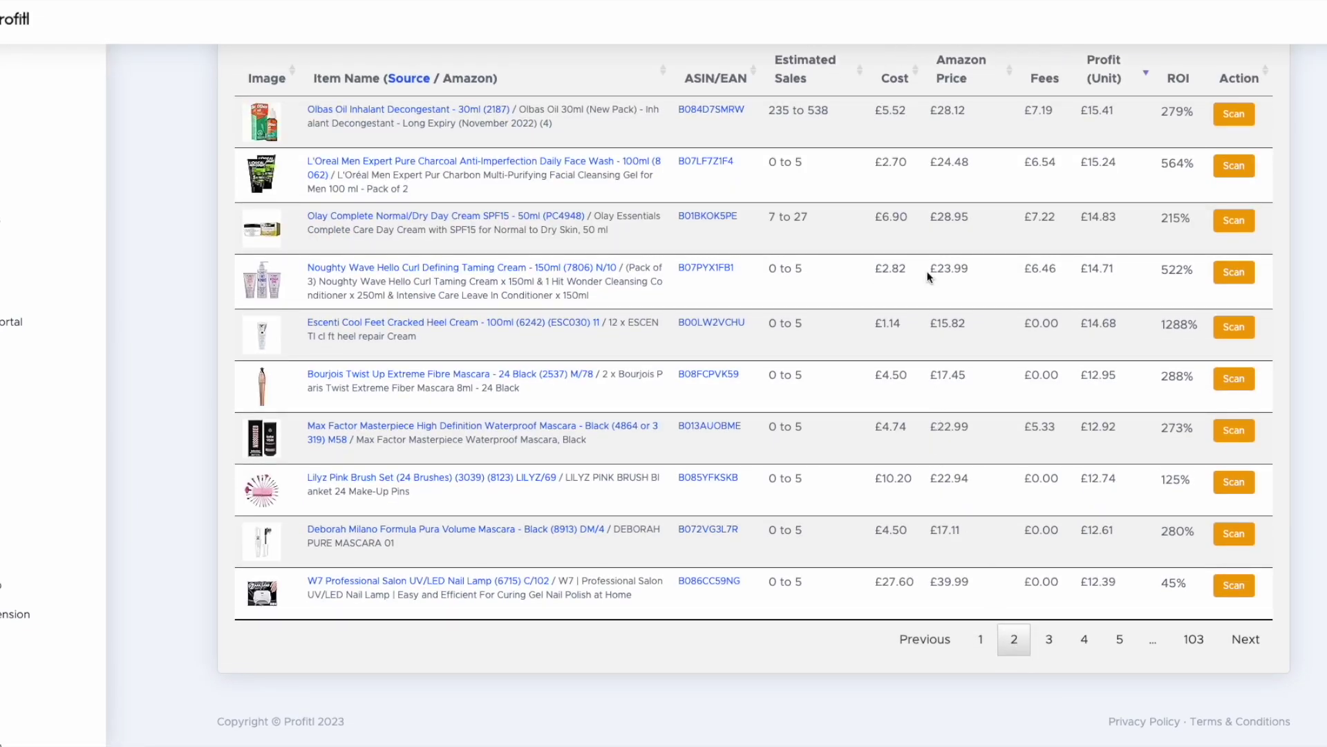
{"action": "left_click", "coordinate": [1233, 115]}
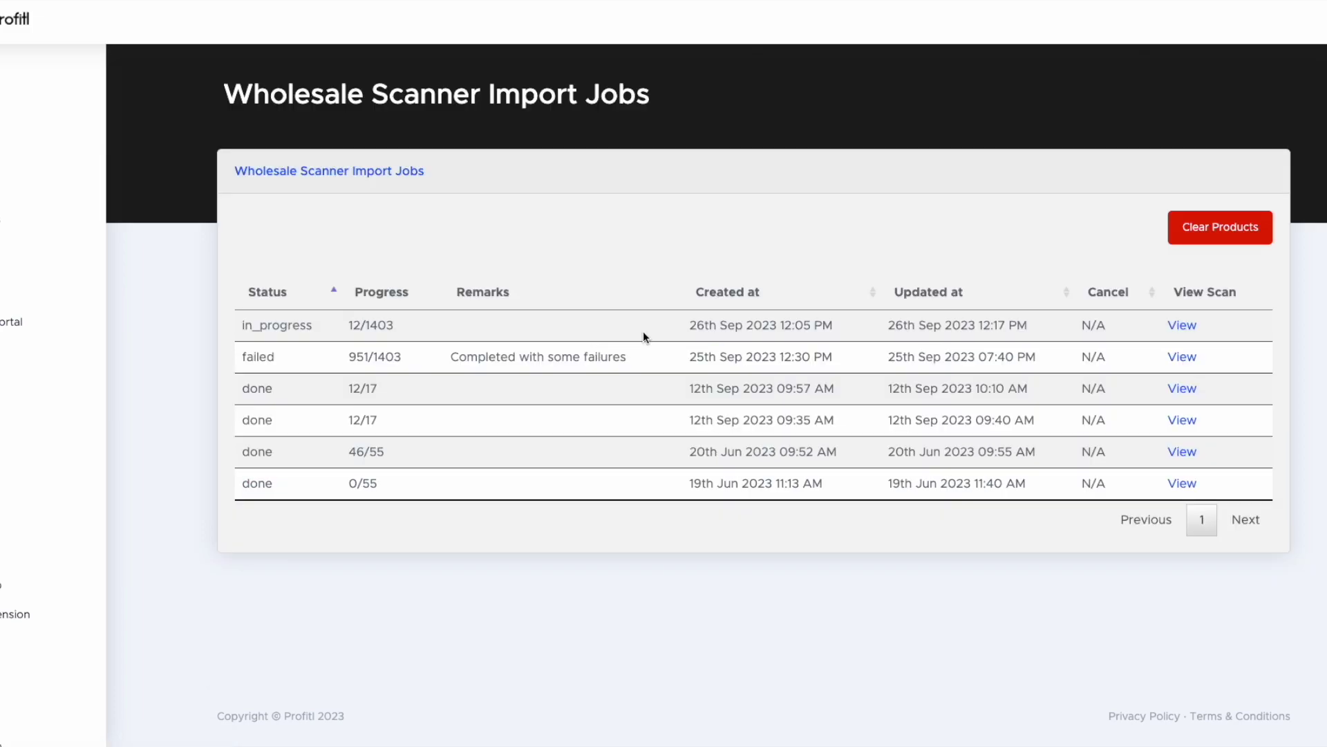